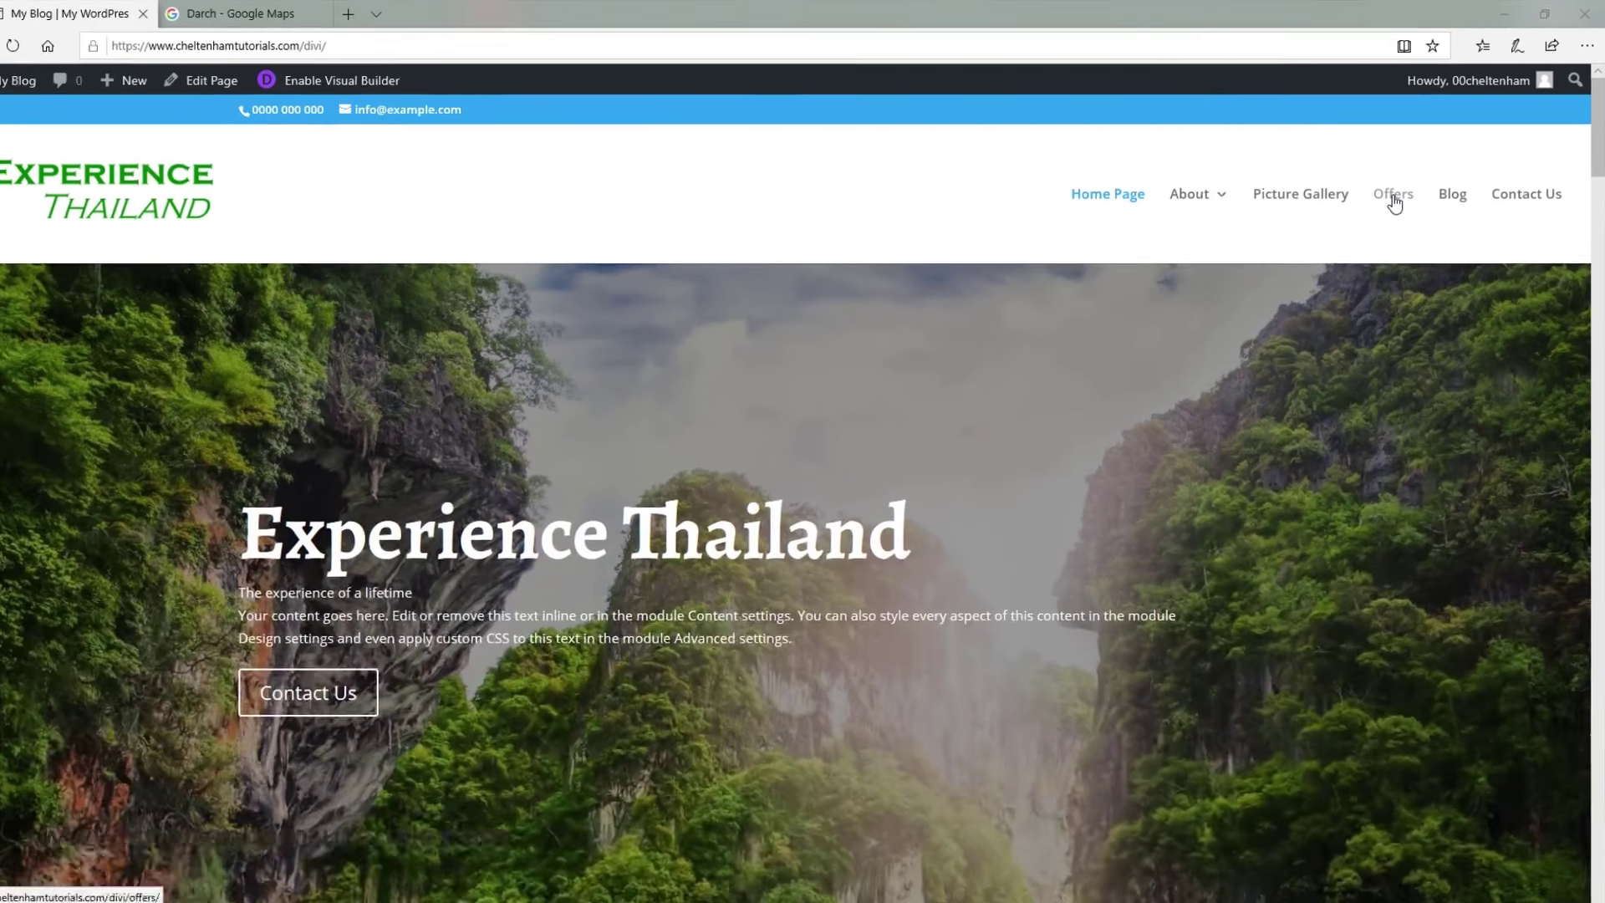
- On the Offers page in the Visual Builder, insert a single-column row below the discount text and add a Countdown Timer module
{"action": "left_click", "coordinate": [1394, 198]}
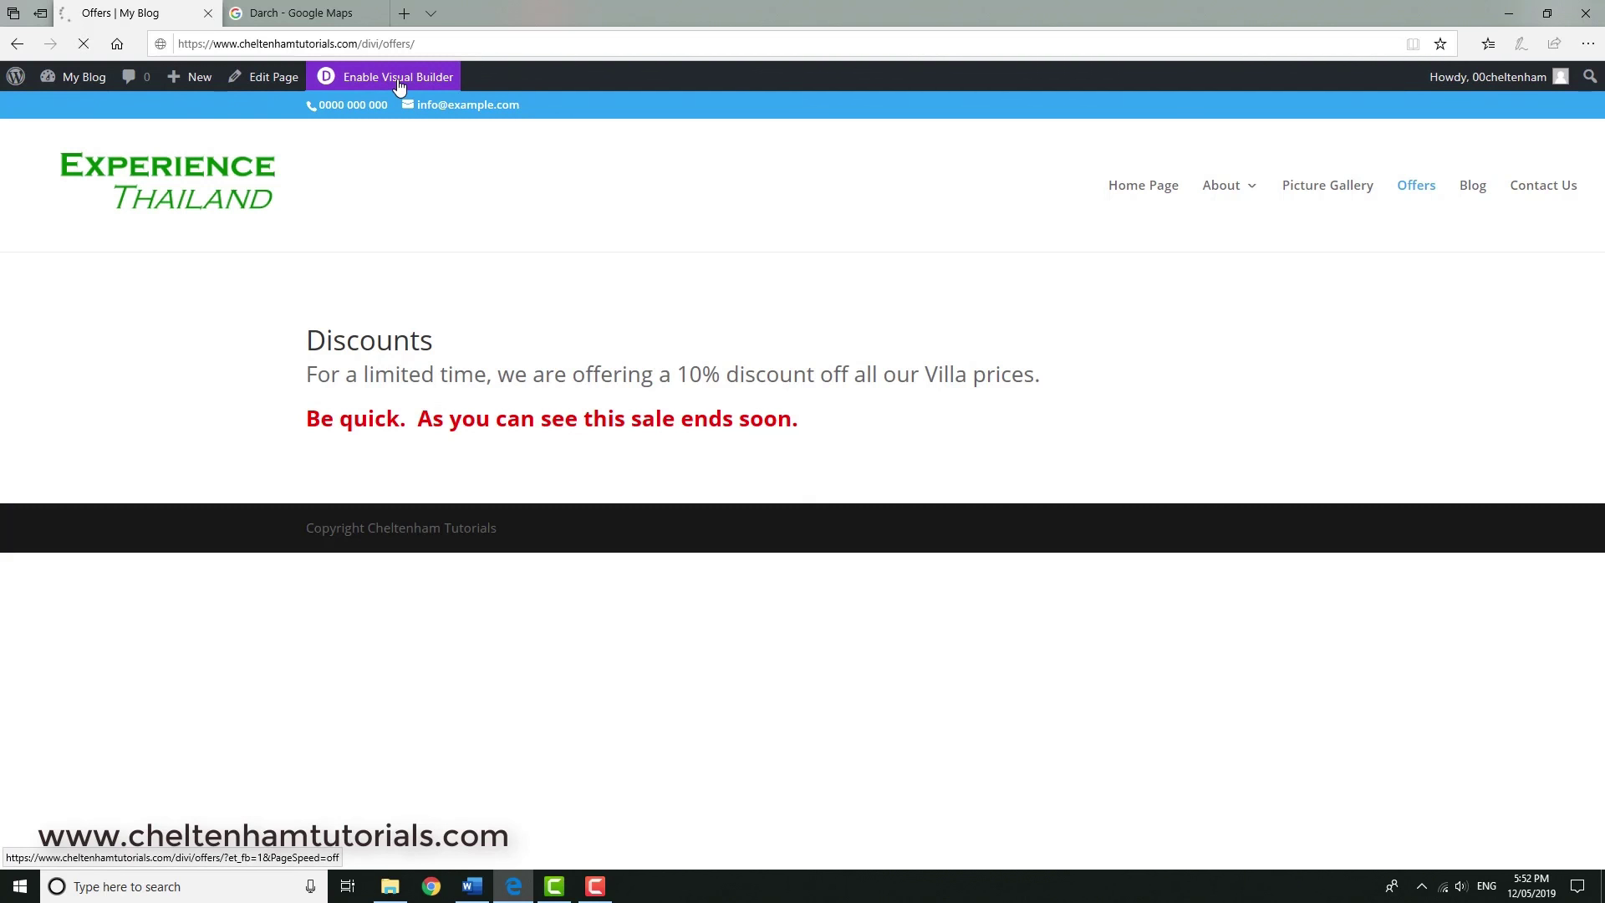
{"action": "left_click", "coordinate": [802, 454]}
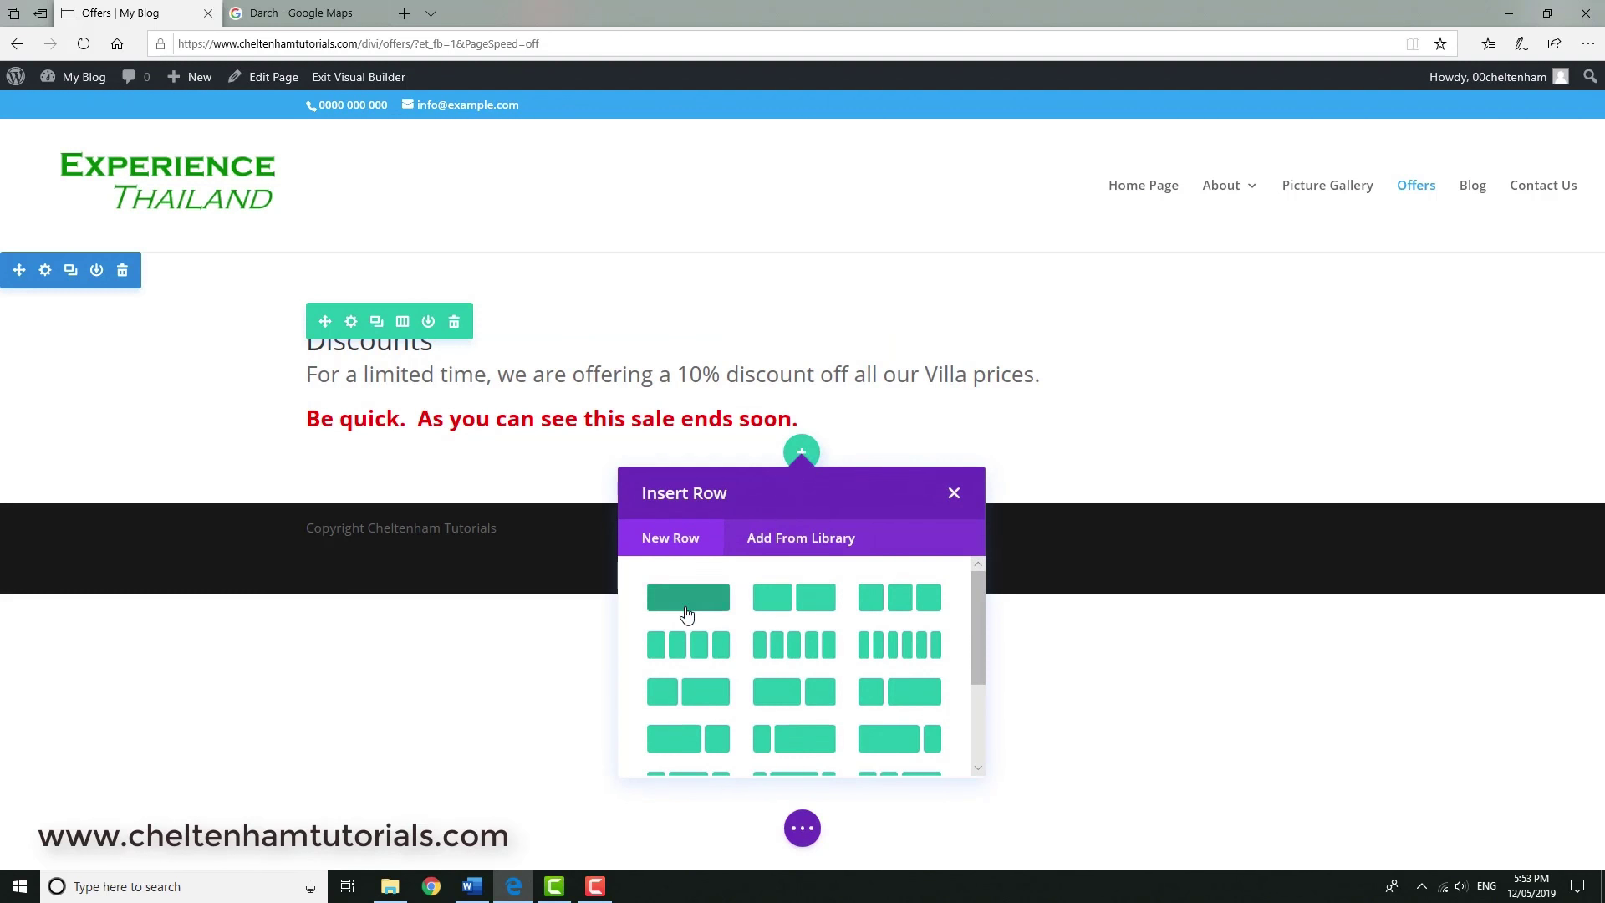
{"action": "left_click", "coordinate": [691, 604]}
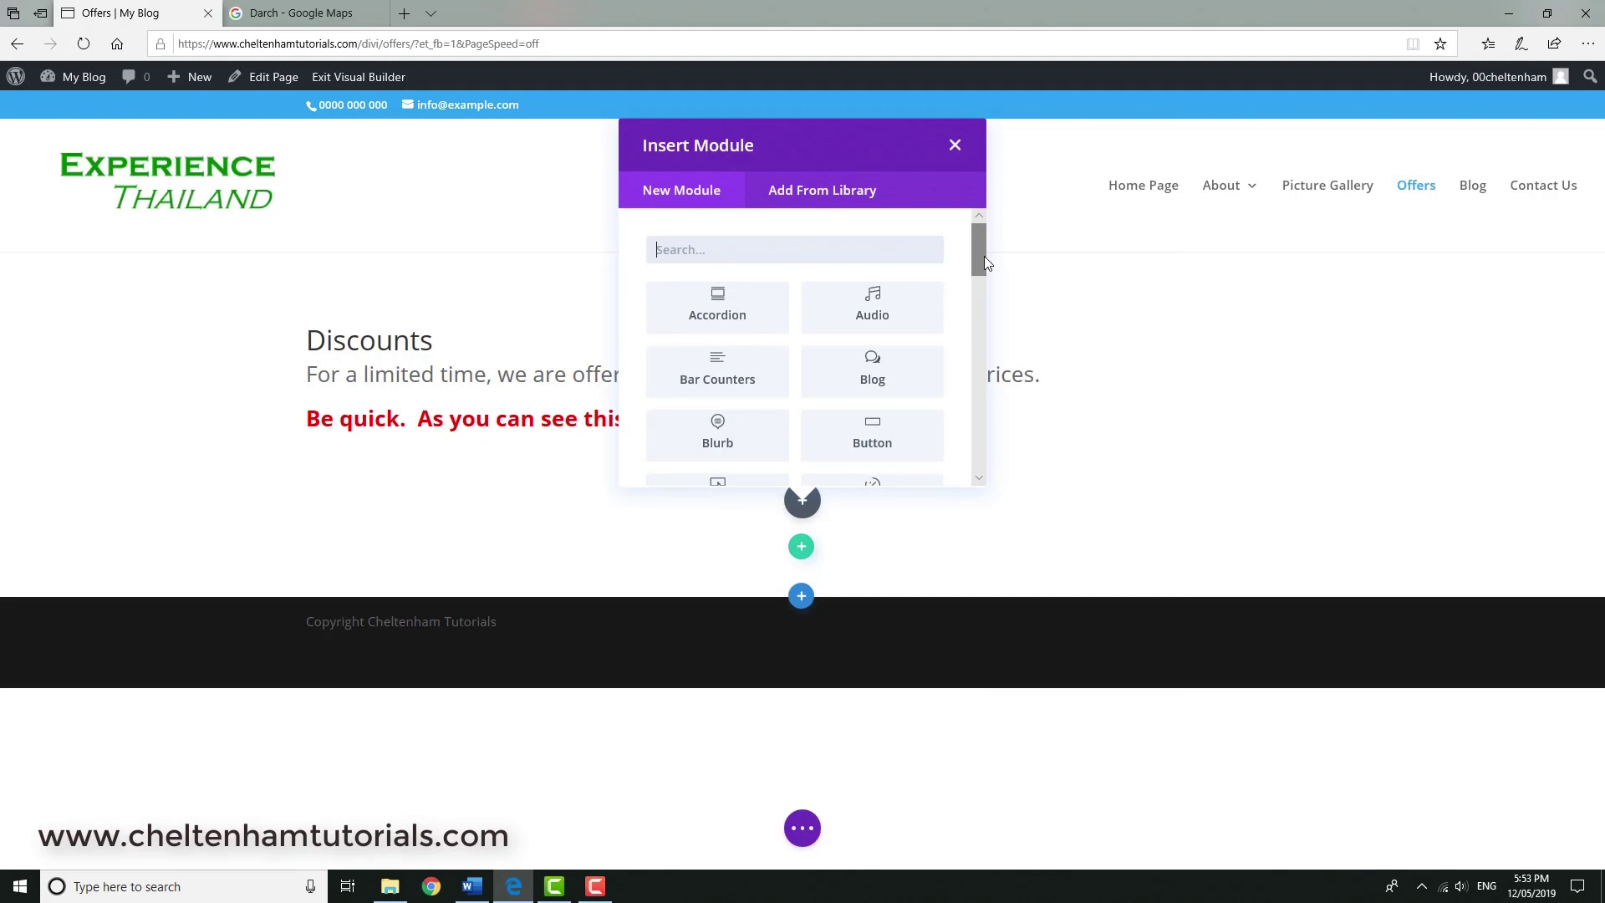
{"action": "left_click_drag", "start_coordinate": [979, 253], "coordinate": [975, 318]}
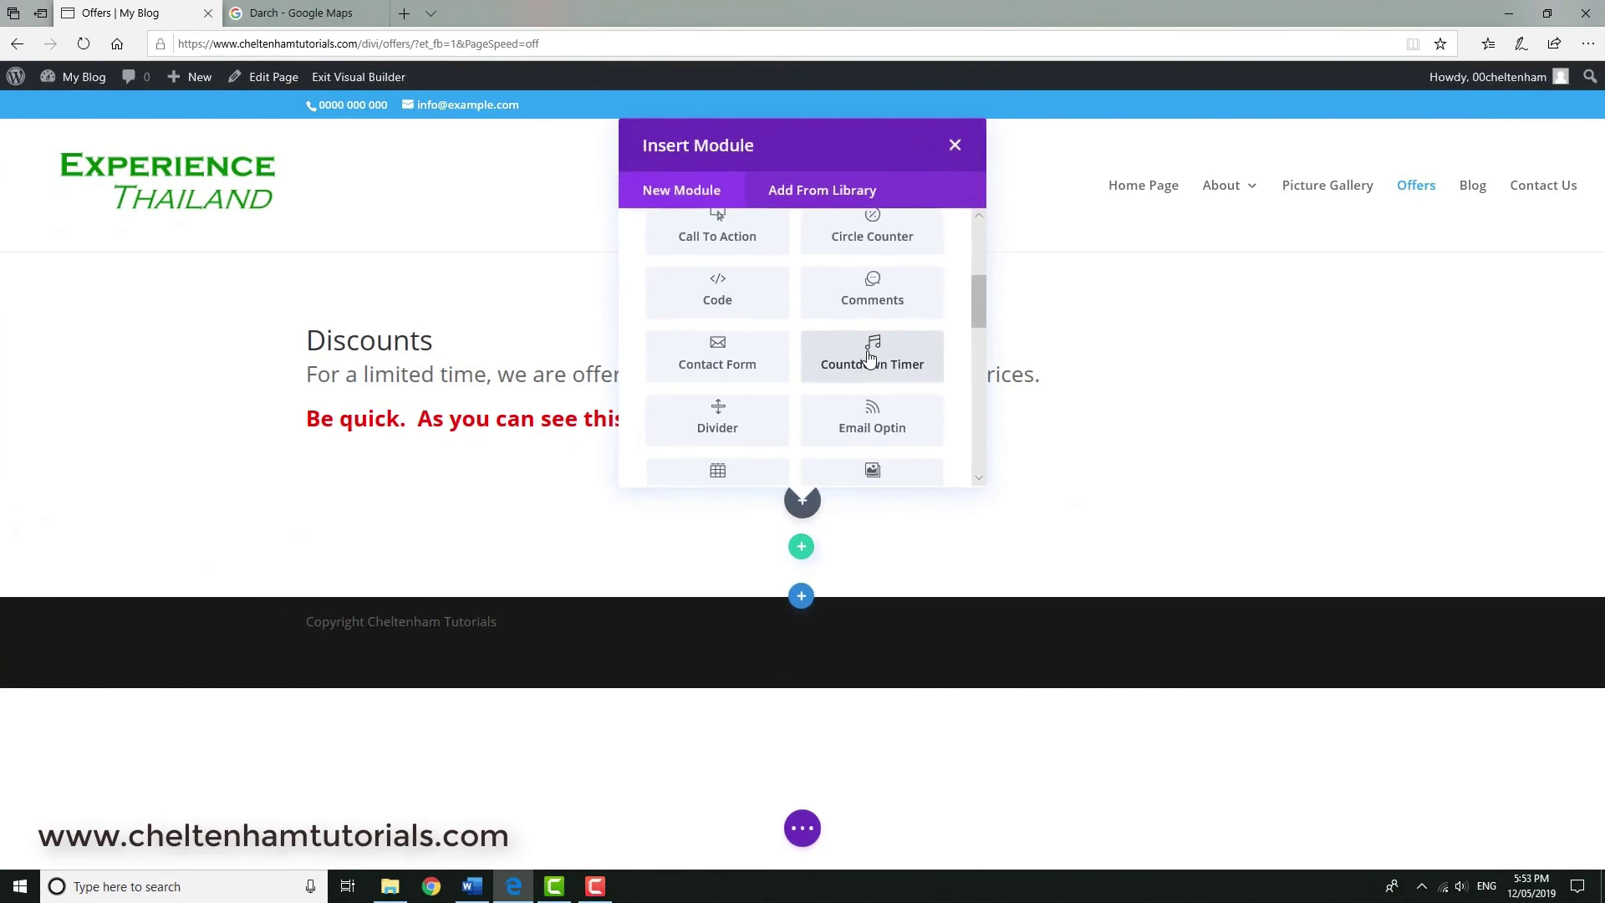
{"action": "left_click", "coordinate": [816, 510]}
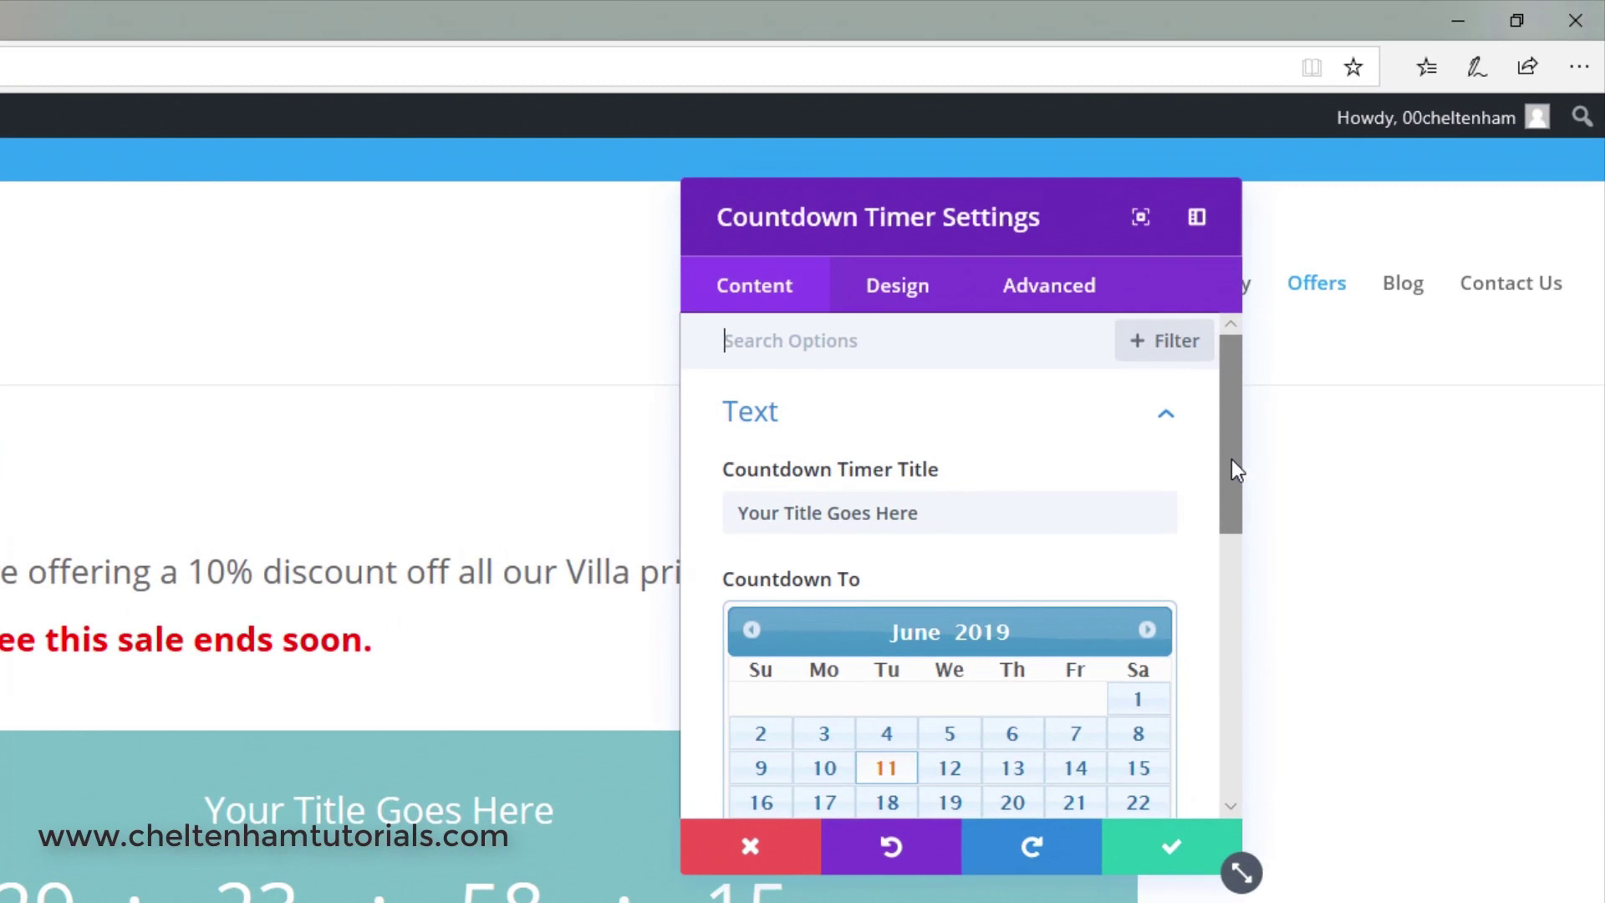
- Set the timer's countdown end date to 19 May 2019 and review its hour and minute settings
{"action": "scroll", "coordinate": [1232, 460], "scroll_direction": "down", "scroll_amount": 1}
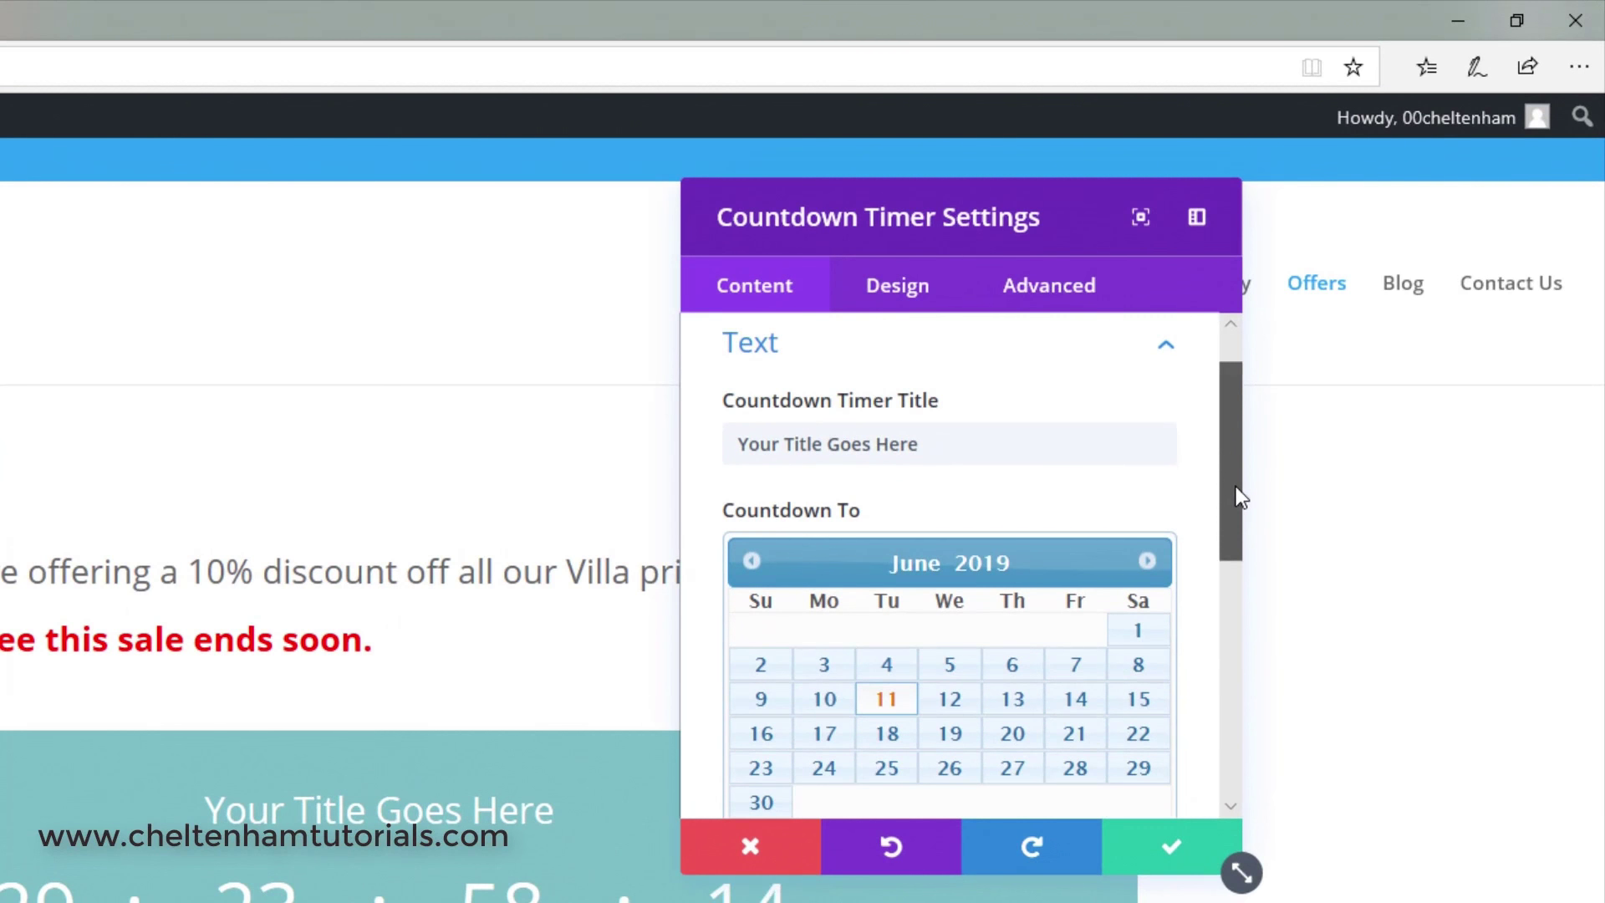
{"action": "left_click", "coordinate": [752, 561]}
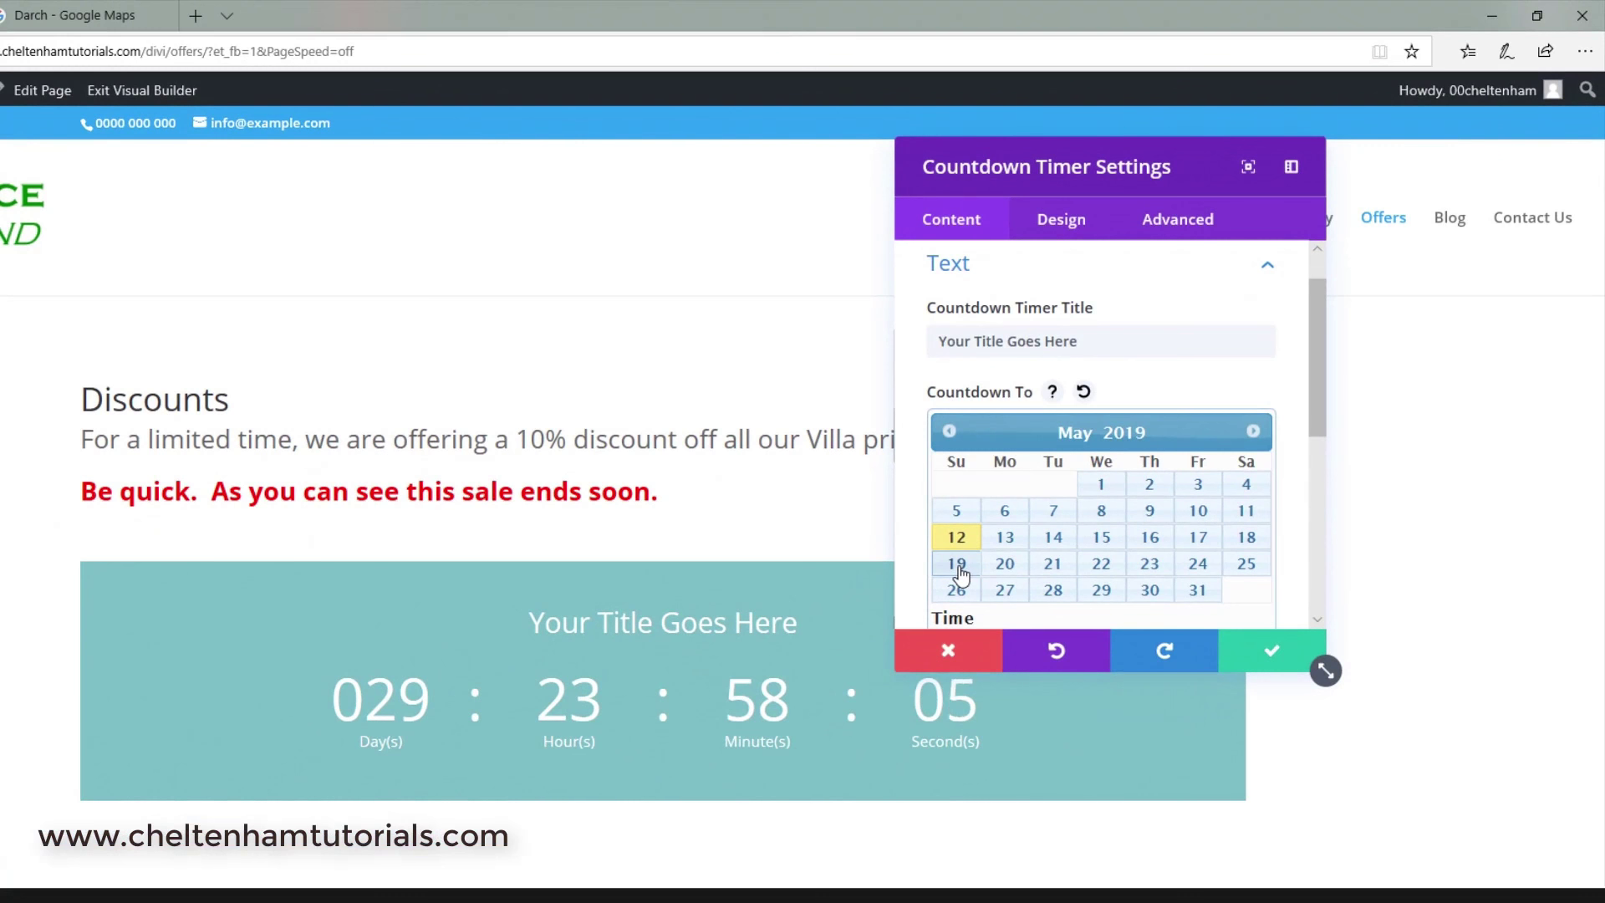
{"action": "left_click", "coordinate": [959, 567]}
{"action": "mouse_move", "coordinate": [394, 745]}
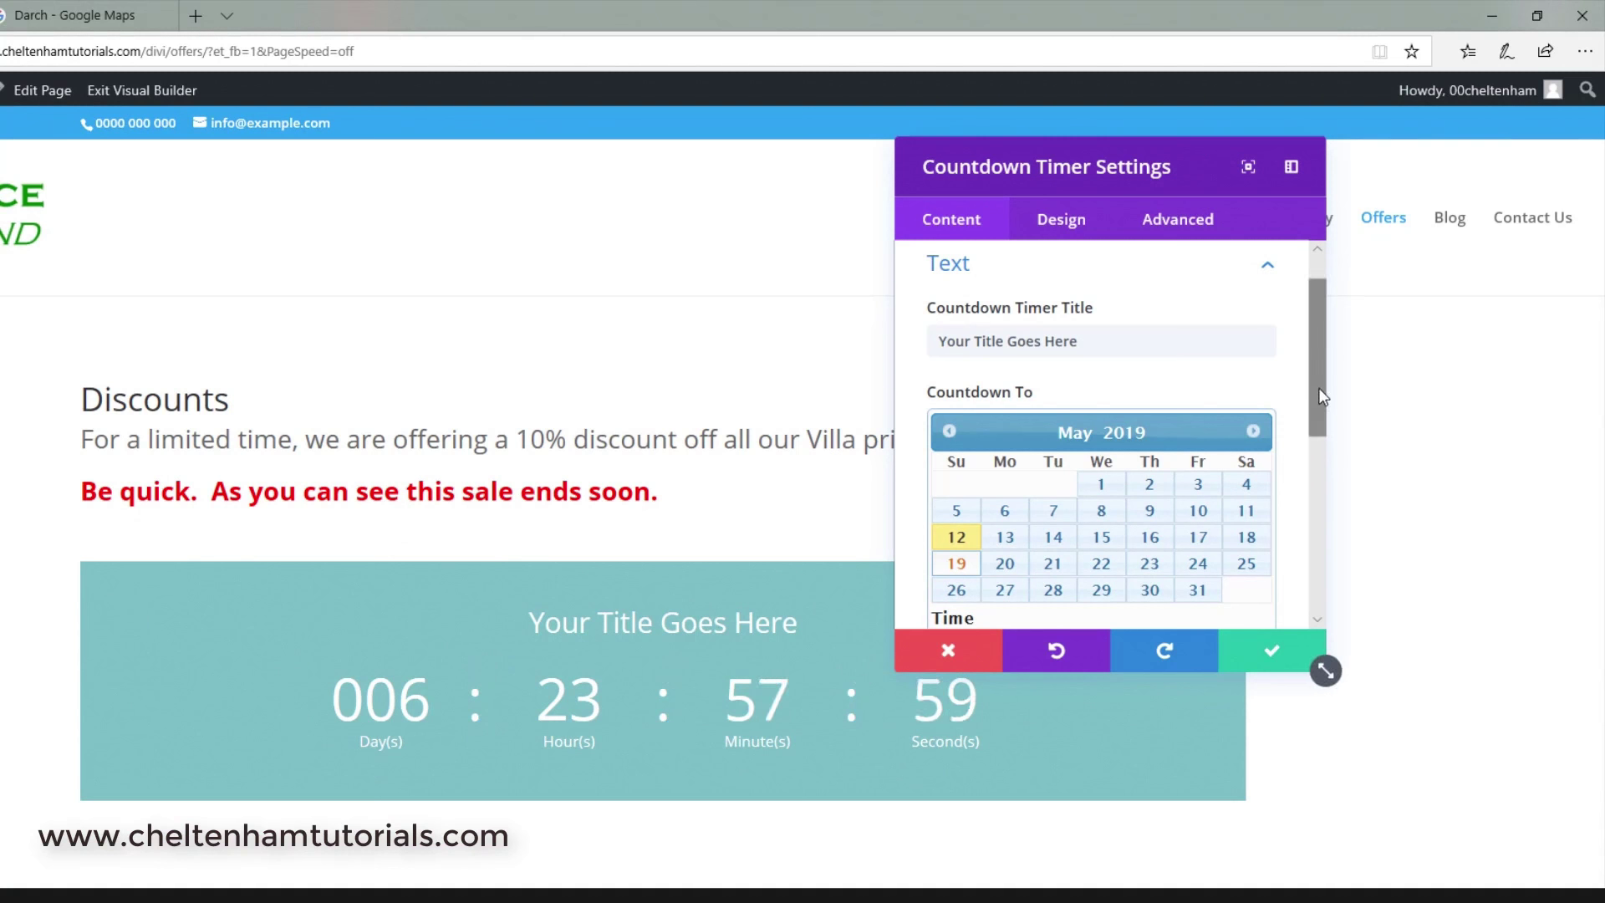
{"action": "left_click_drag", "start_coordinate": [1317, 392], "coordinate": [1323, 453]}
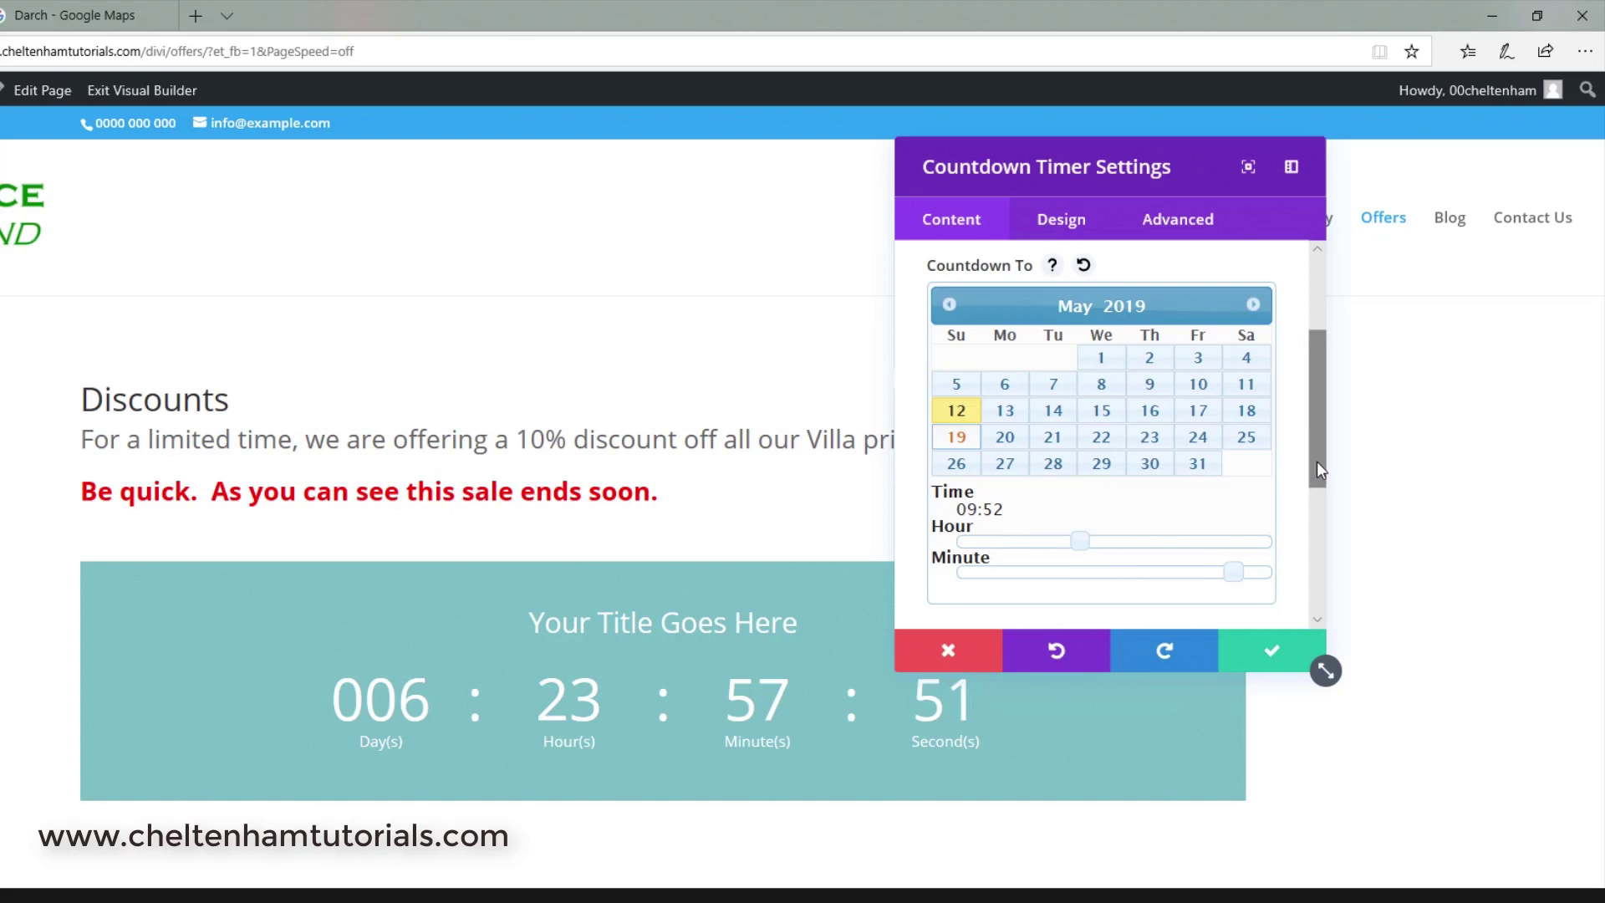
{"action": "left_click_drag", "start_coordinate": [1316, 418], "coordinate": [1326, 527]}
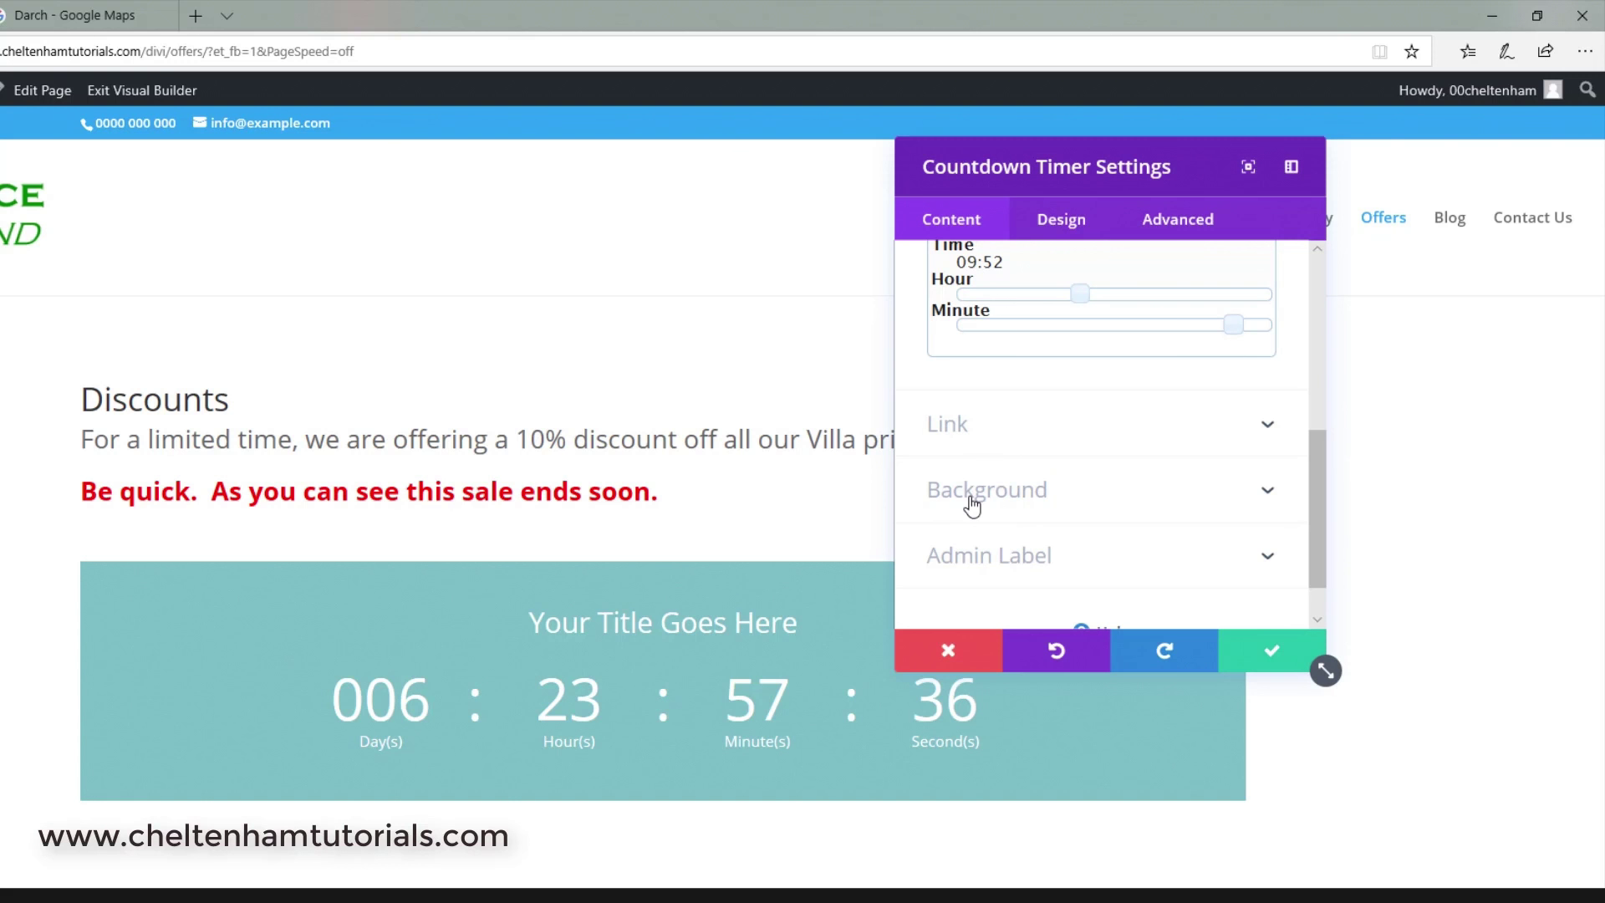
- In the countdown timer's border design, set all four linked rounded corners to 10px
{"action": "left_click", "coordinate": [1067, 226]}
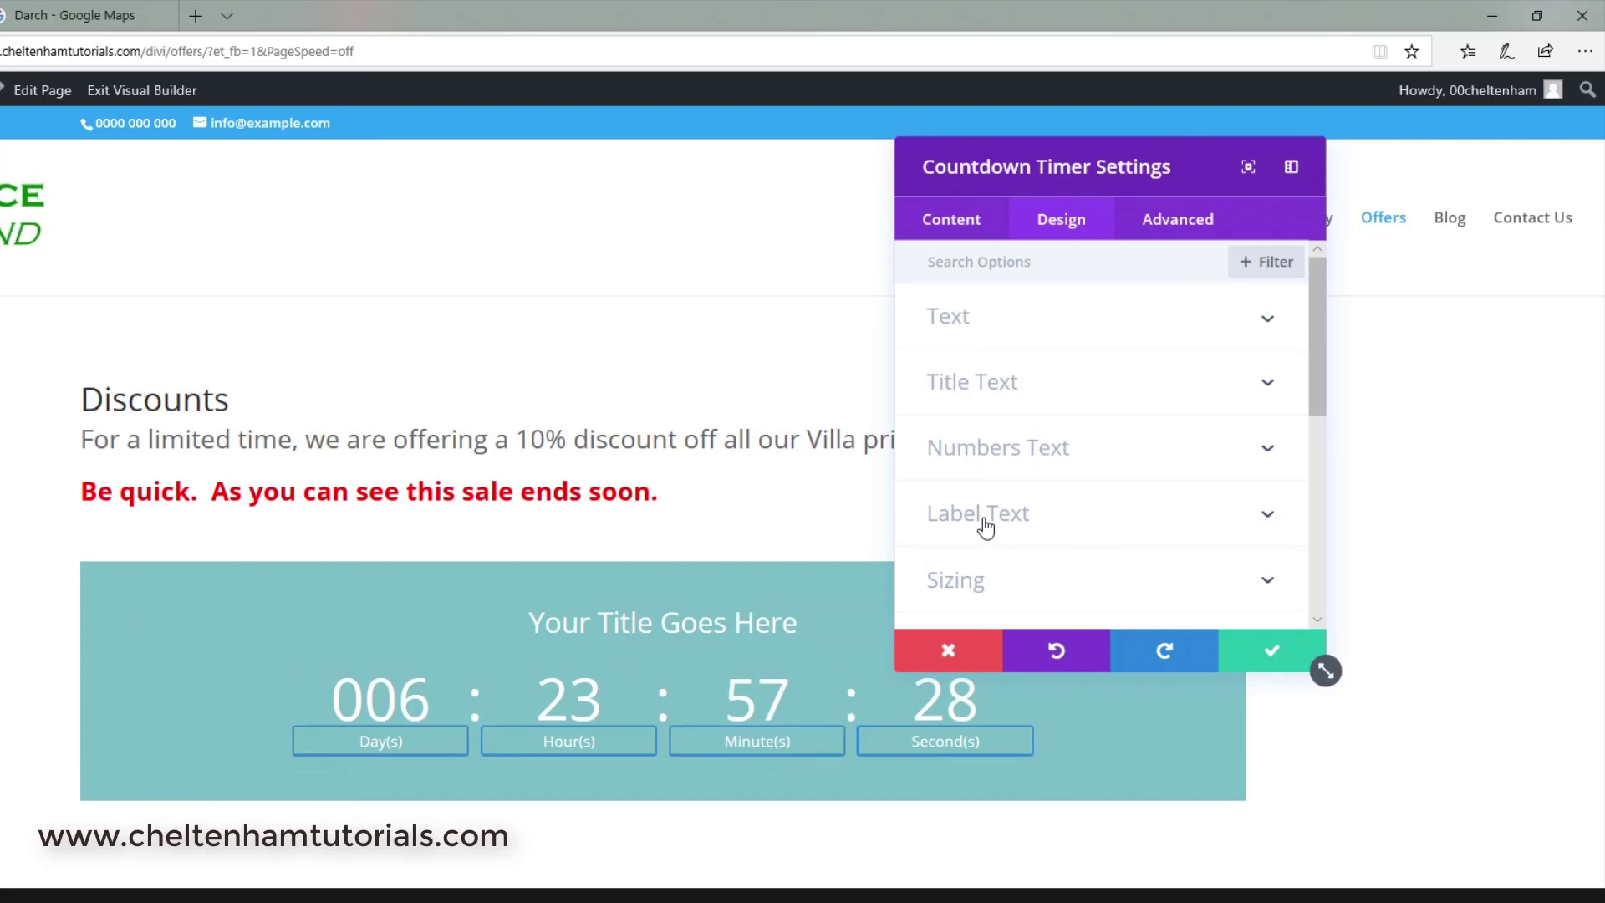
{"action": "left_click_drag", "start_coordinate": [1311, 381], "coordinate": [1329, 498]}
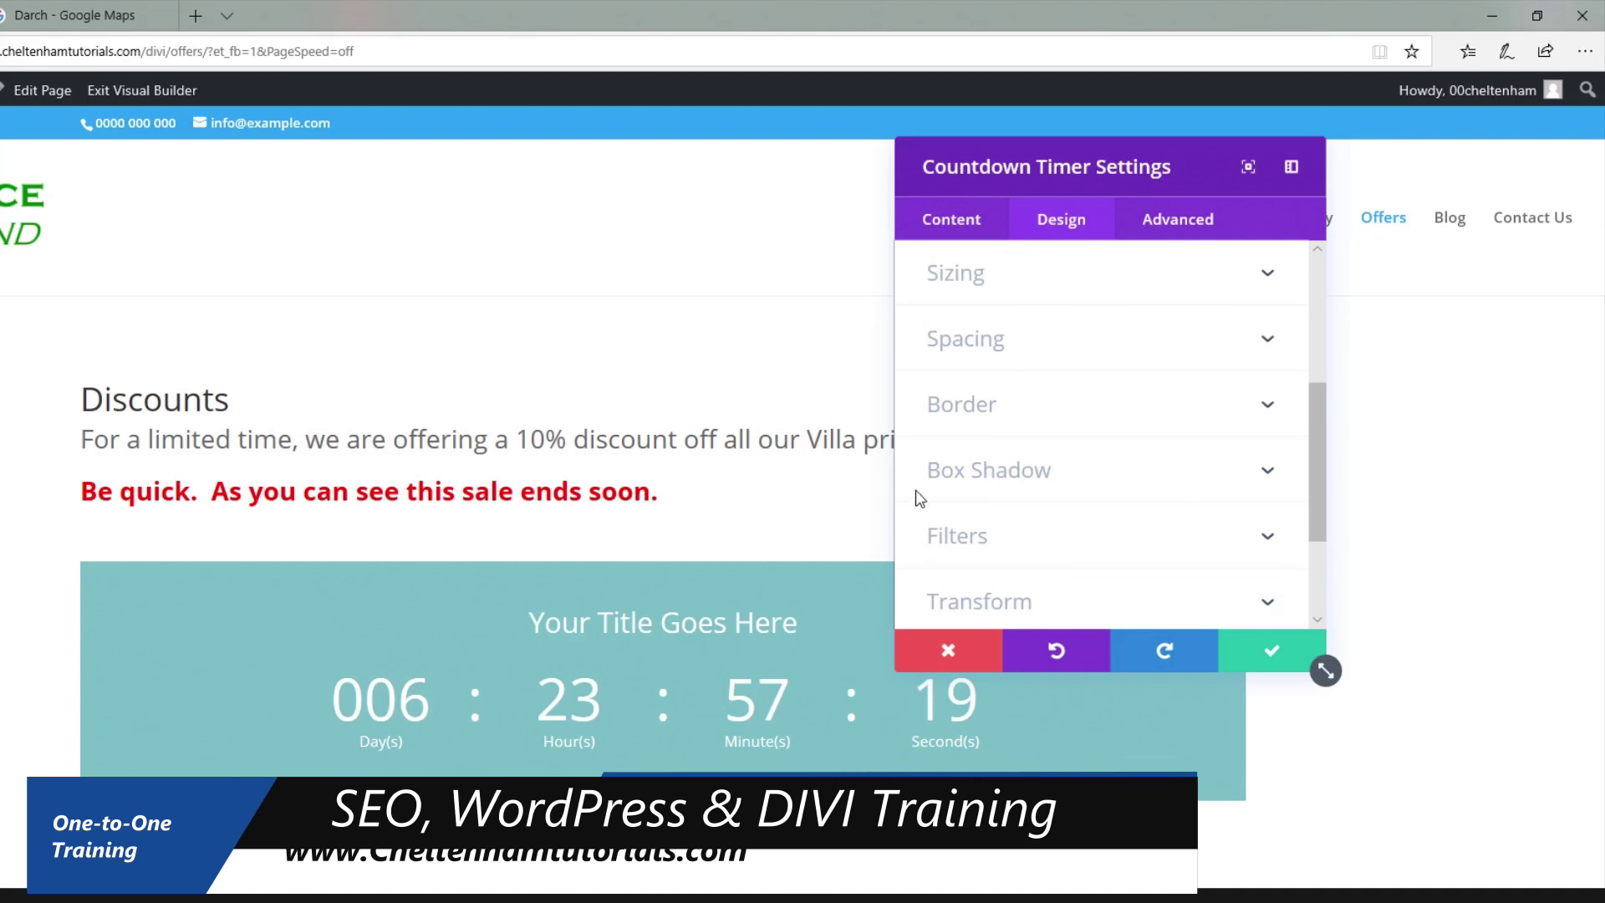
{"action": "mouse_move", "coordinate": [1320, 453]}
{"action": "left_mouse_down"}
{"action": "mouse_move", "coordinate": [1321, 535]}
{"action": "mouse_move", "coordinate": [1306, 313]}
{"action": "mouse_move", "coordinate": [1304, 429]}
{"action": "left_mouse_up"}
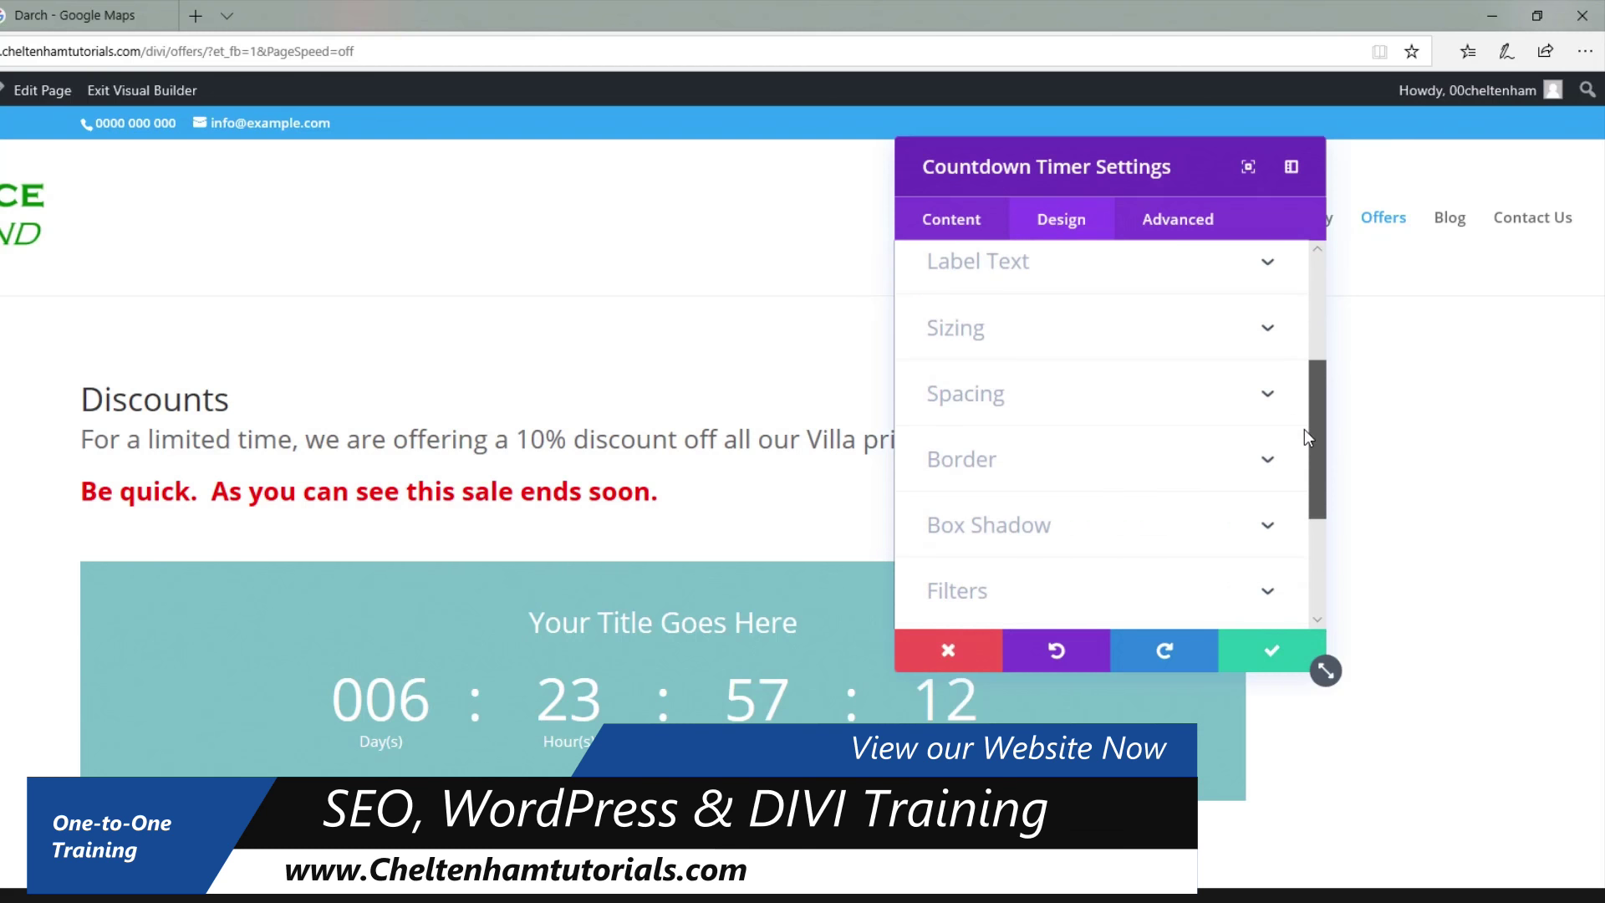
{"action": "left_click", "coordinate": [1268, 465]}
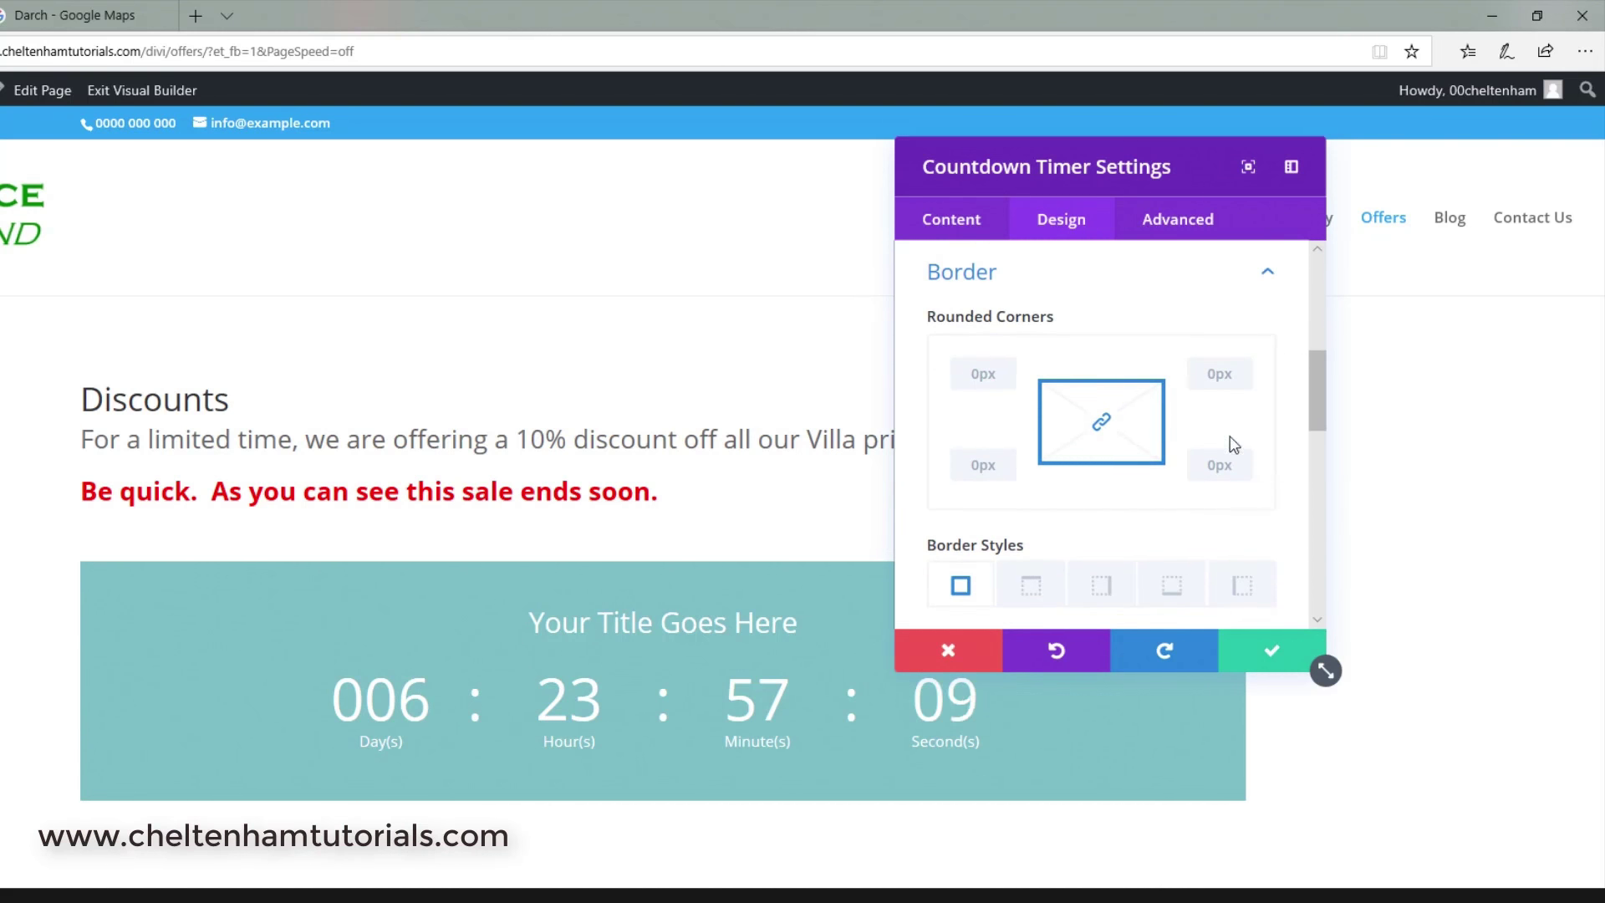
{"action": "left_click", "coordinate": [1242, 367]}
{"action": "left_click", "coordinate": [1242, 367]}
{"action": "left_click", "coordinate": [1243, 367]}
{"action": "left_click", "coordinate": [1243, 367]}
{"action": "left_click", "coordinate": [1242, 367]}
{"action": "left_click", "coordinate": [1242, 367]}
{"action": "left_click", "coordinate": [1243, 367]}
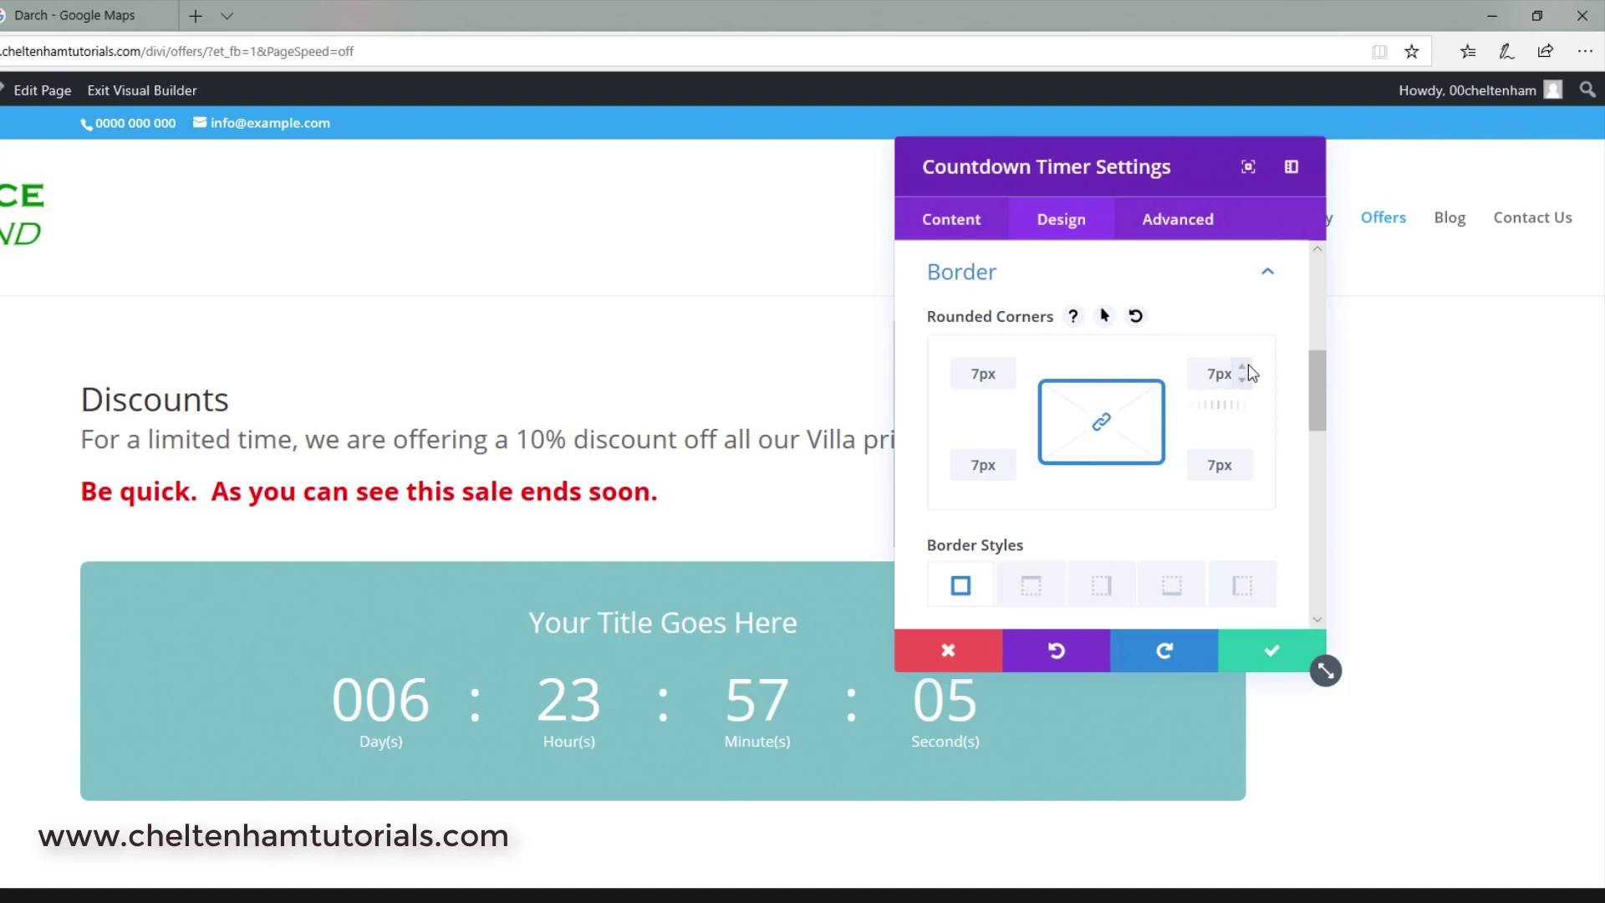
{"action": "left_click", "coordinate": [1242, 367]}
{"action": "left_click", "coordinate": [1243, 367]}
{"action": "left_click", "coordinate": [1243, 367]}
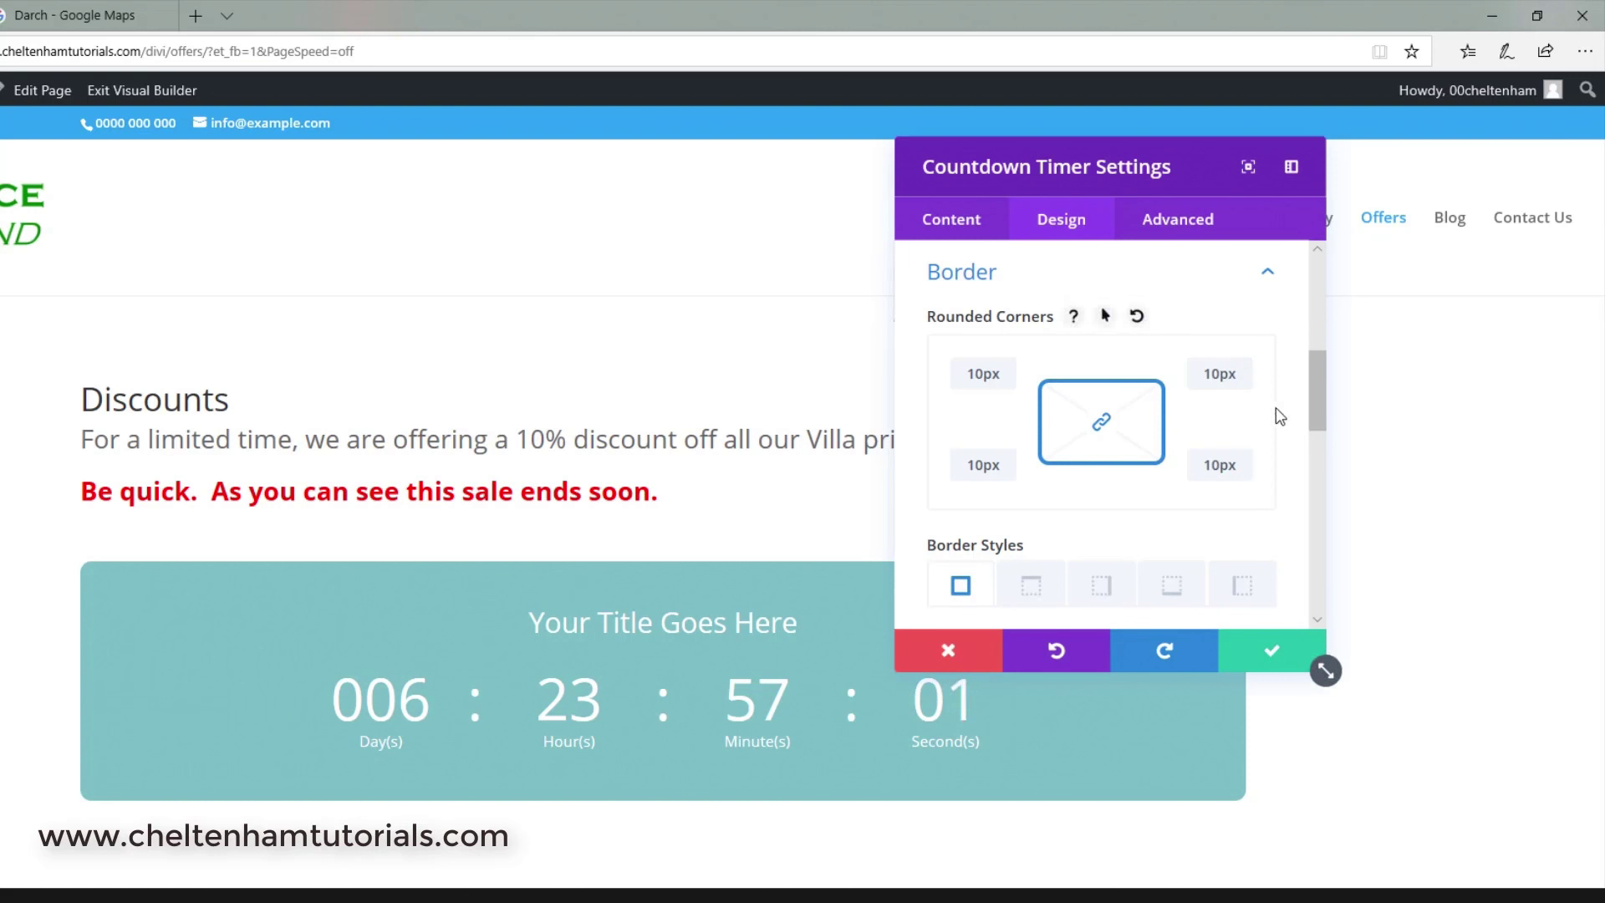
- Change the countdown timer's background colour to orange #e09900 and save the module settings
{"action": "left_click_drag", "start_coordinate": [1316, 389], "coordinate": [1306, 293]}
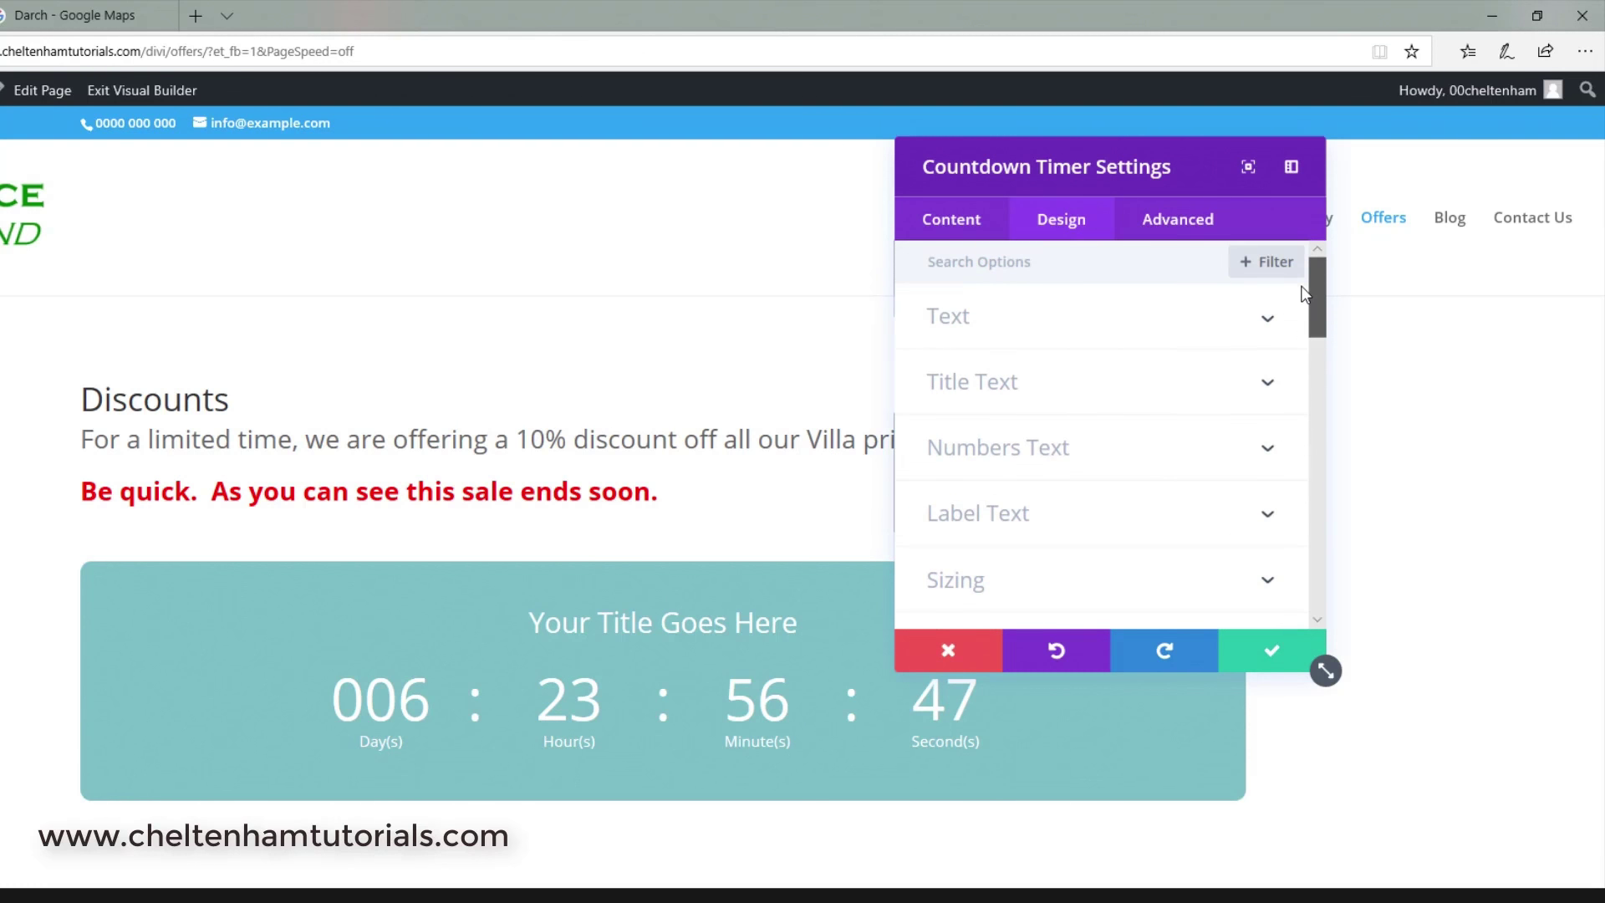
{"action": "left_click", "coordinate": [930, 221]}
{"action": "left_click", "coordinate": [982, 449]}
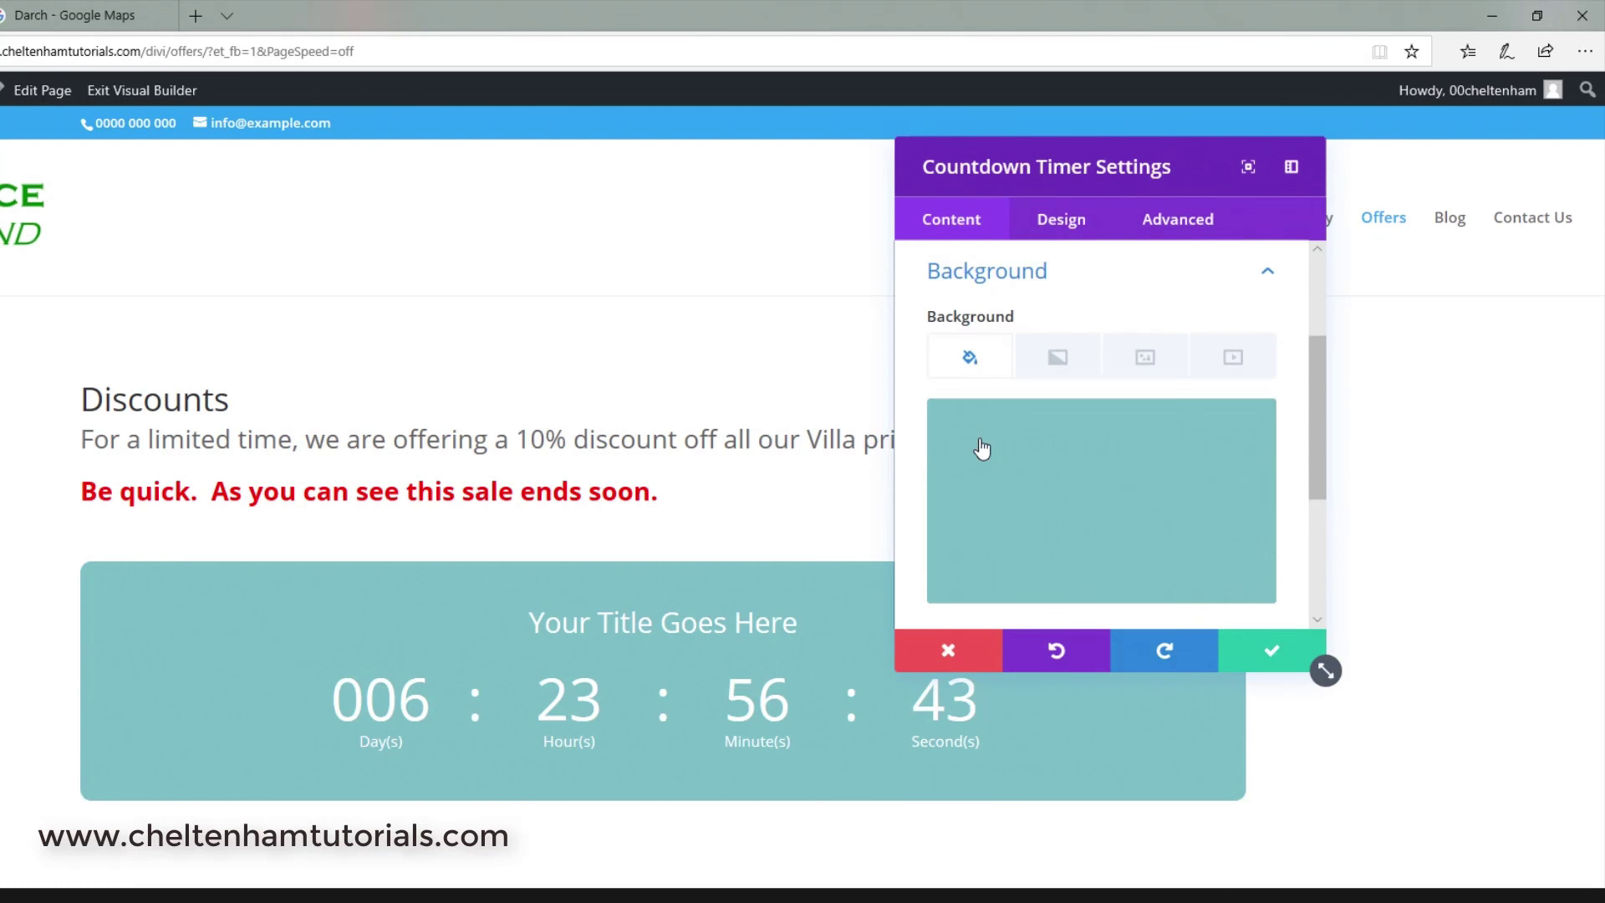
{"action": "mouse_move", "coordinate": [1190, 519]}
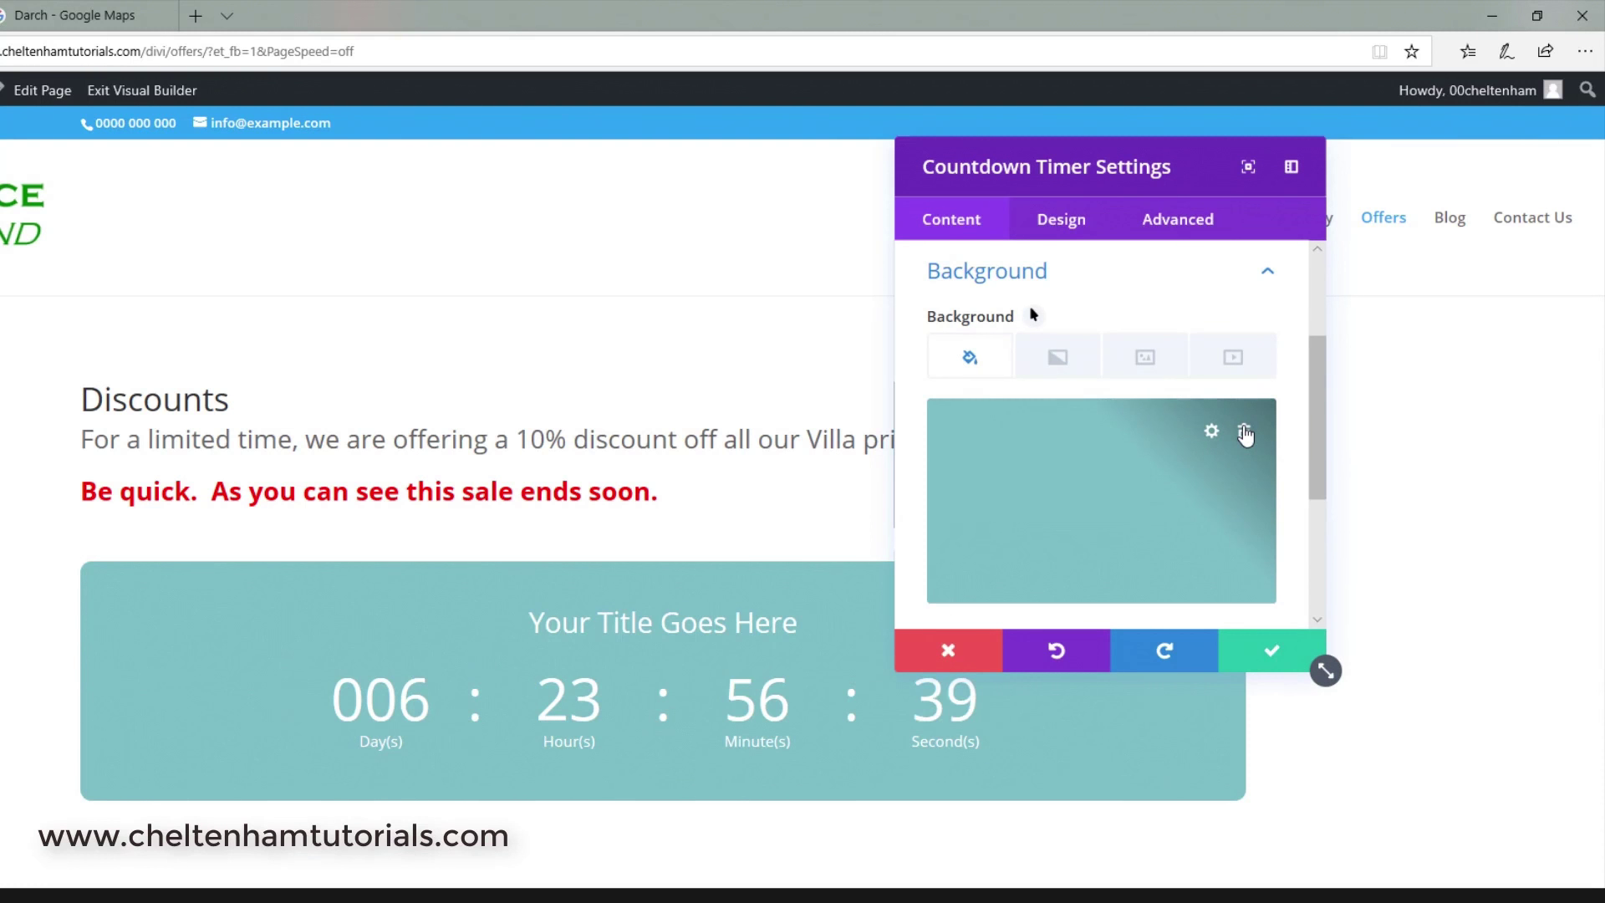
{"action": "left_click", "coordinate": [1055, 452]}
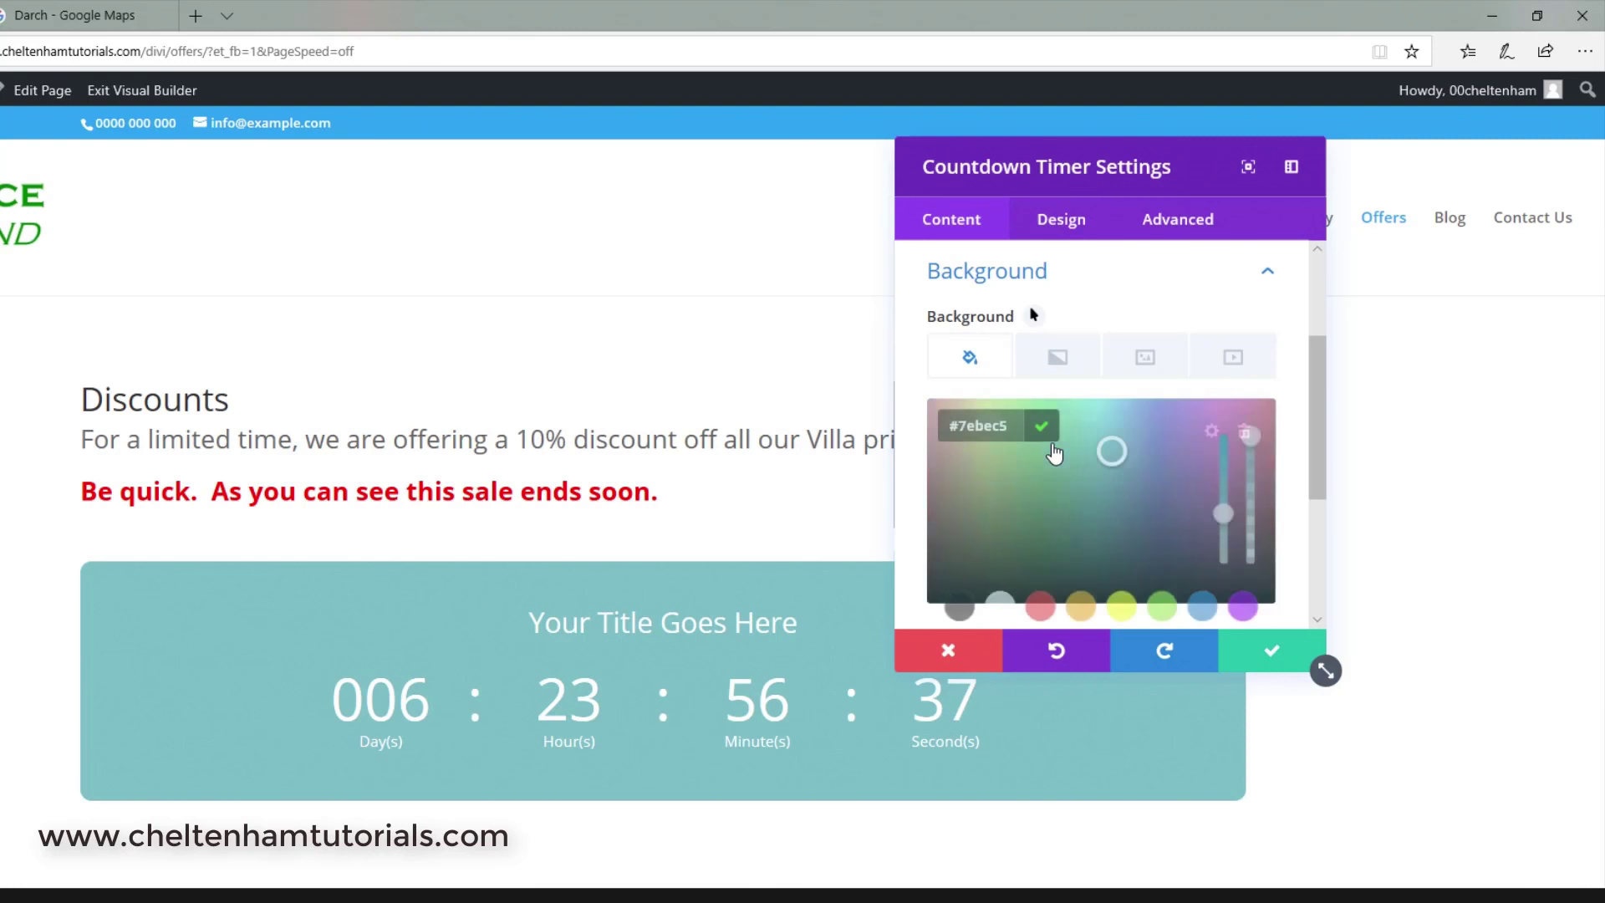
{"action": "left_click", "coordinate": [1082, 608]}
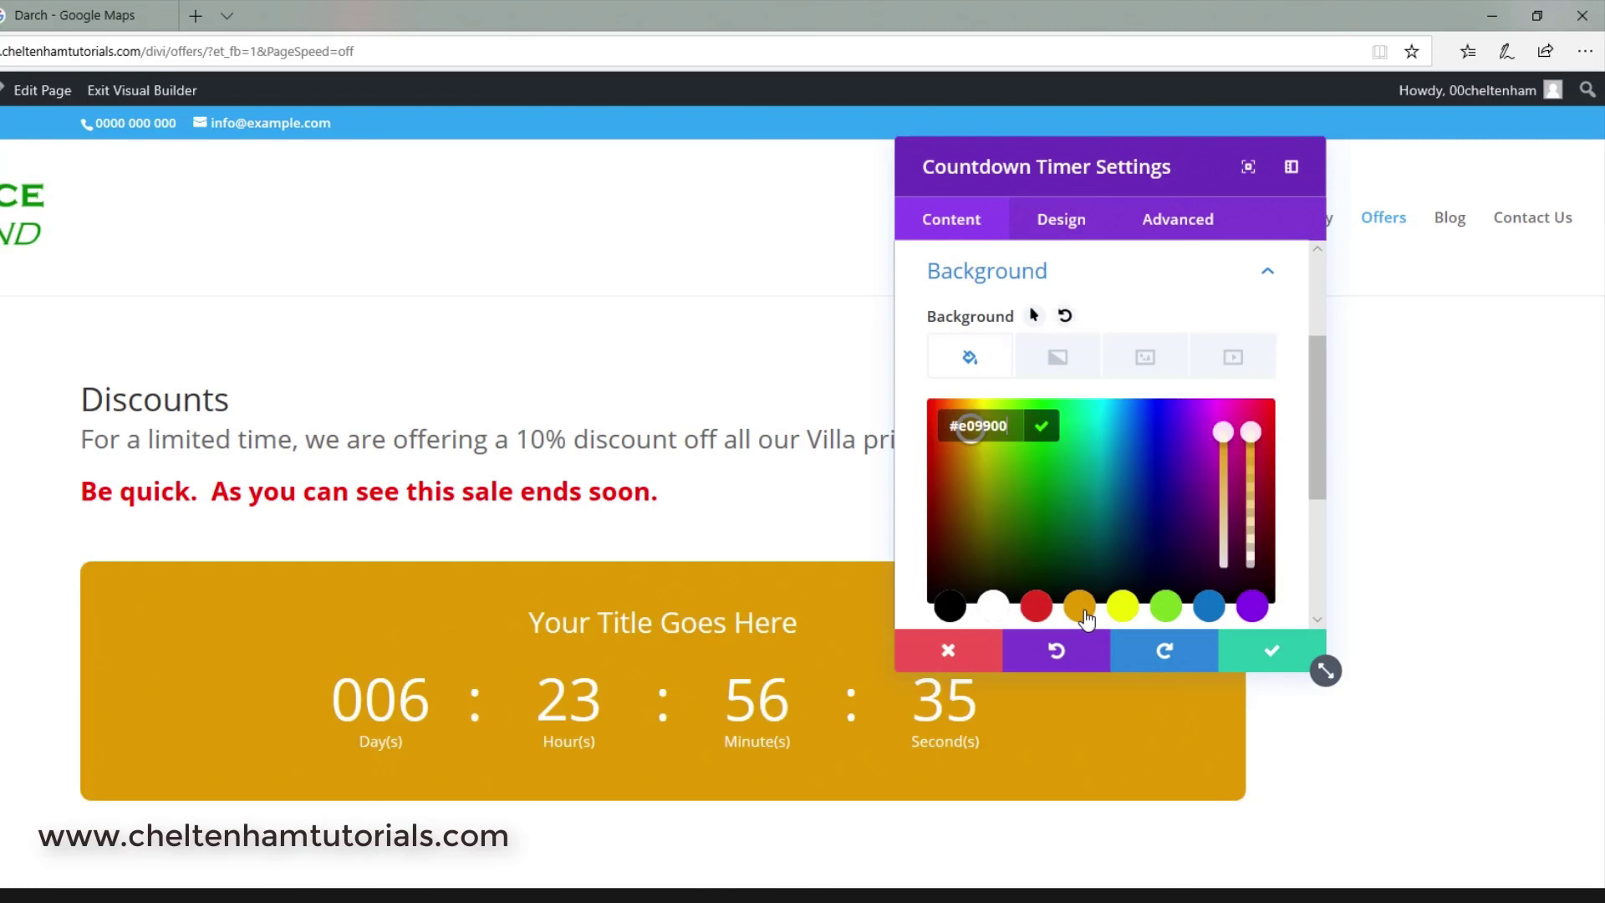
{"action": "left_click", "coordinate": [1265, 659]}
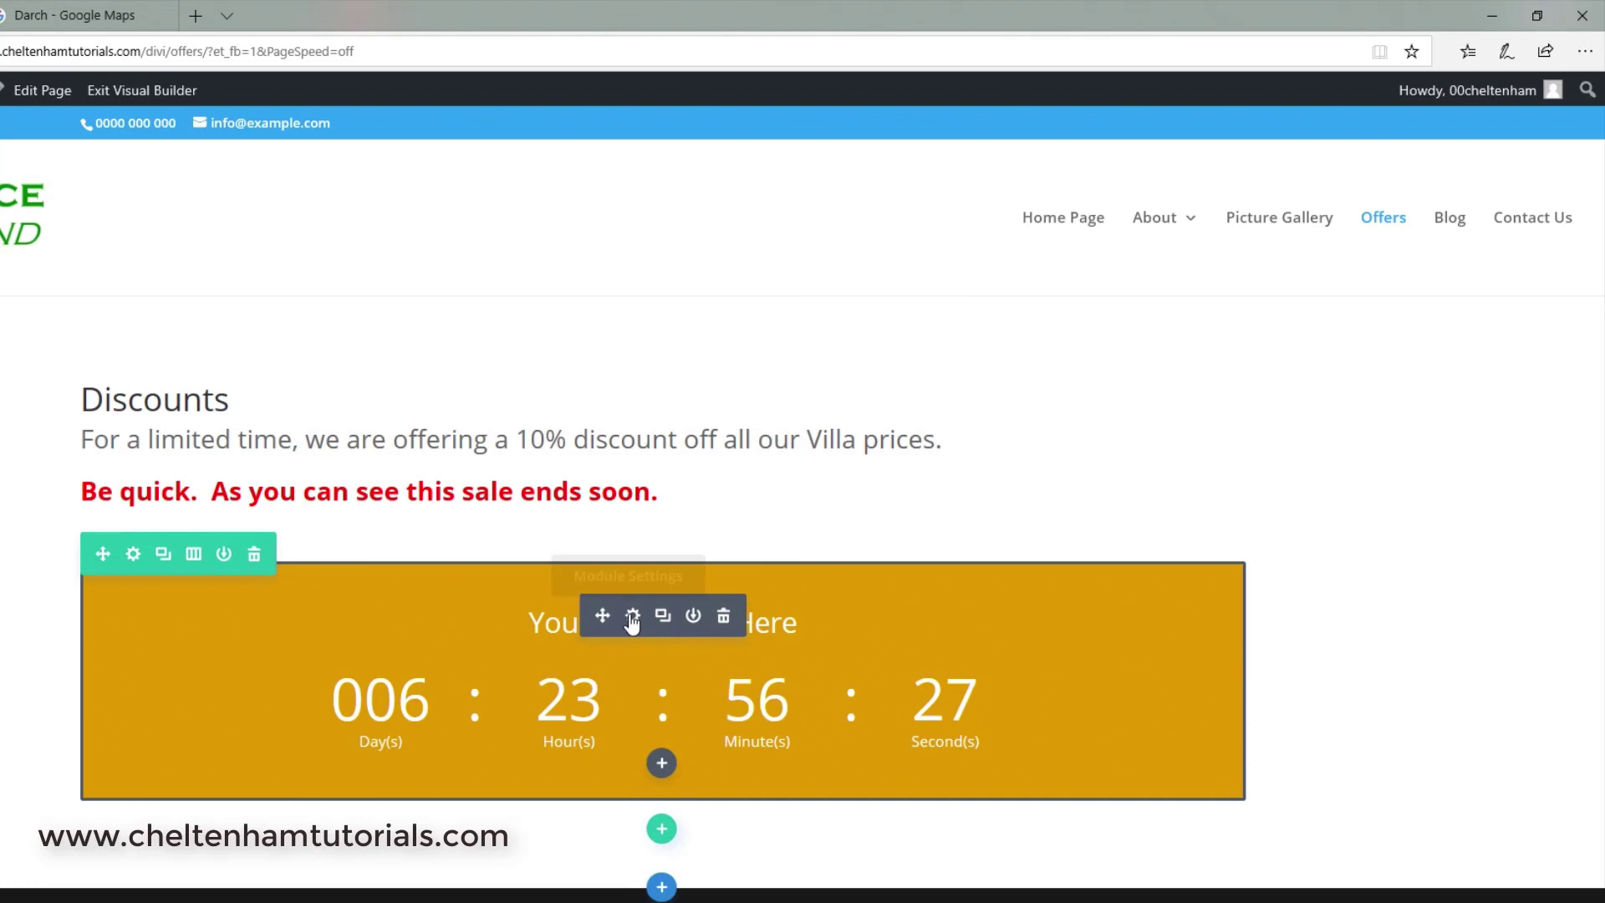
- Reopen the timer's settings, set its title to "Offer Ends Soon", save the module and exit the Visual Builder
{"action": "left_click", "coordinate": [633, 618]}
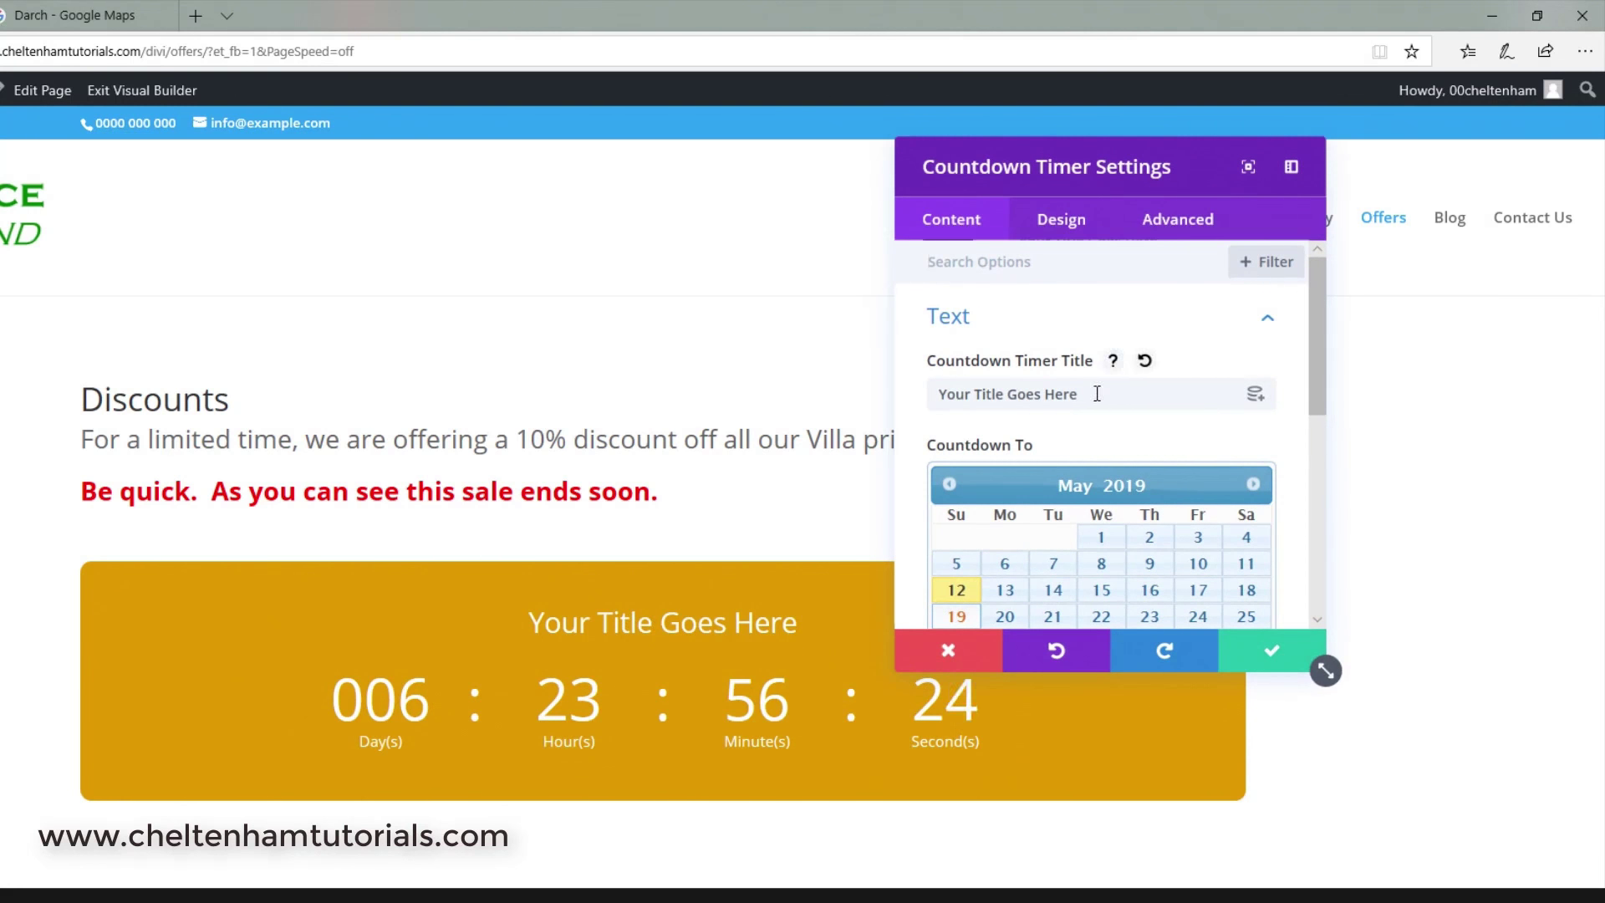
{"action": "left_click_drag", "start_coordinate": [1078, 394], "coordinate": [928, 396]}
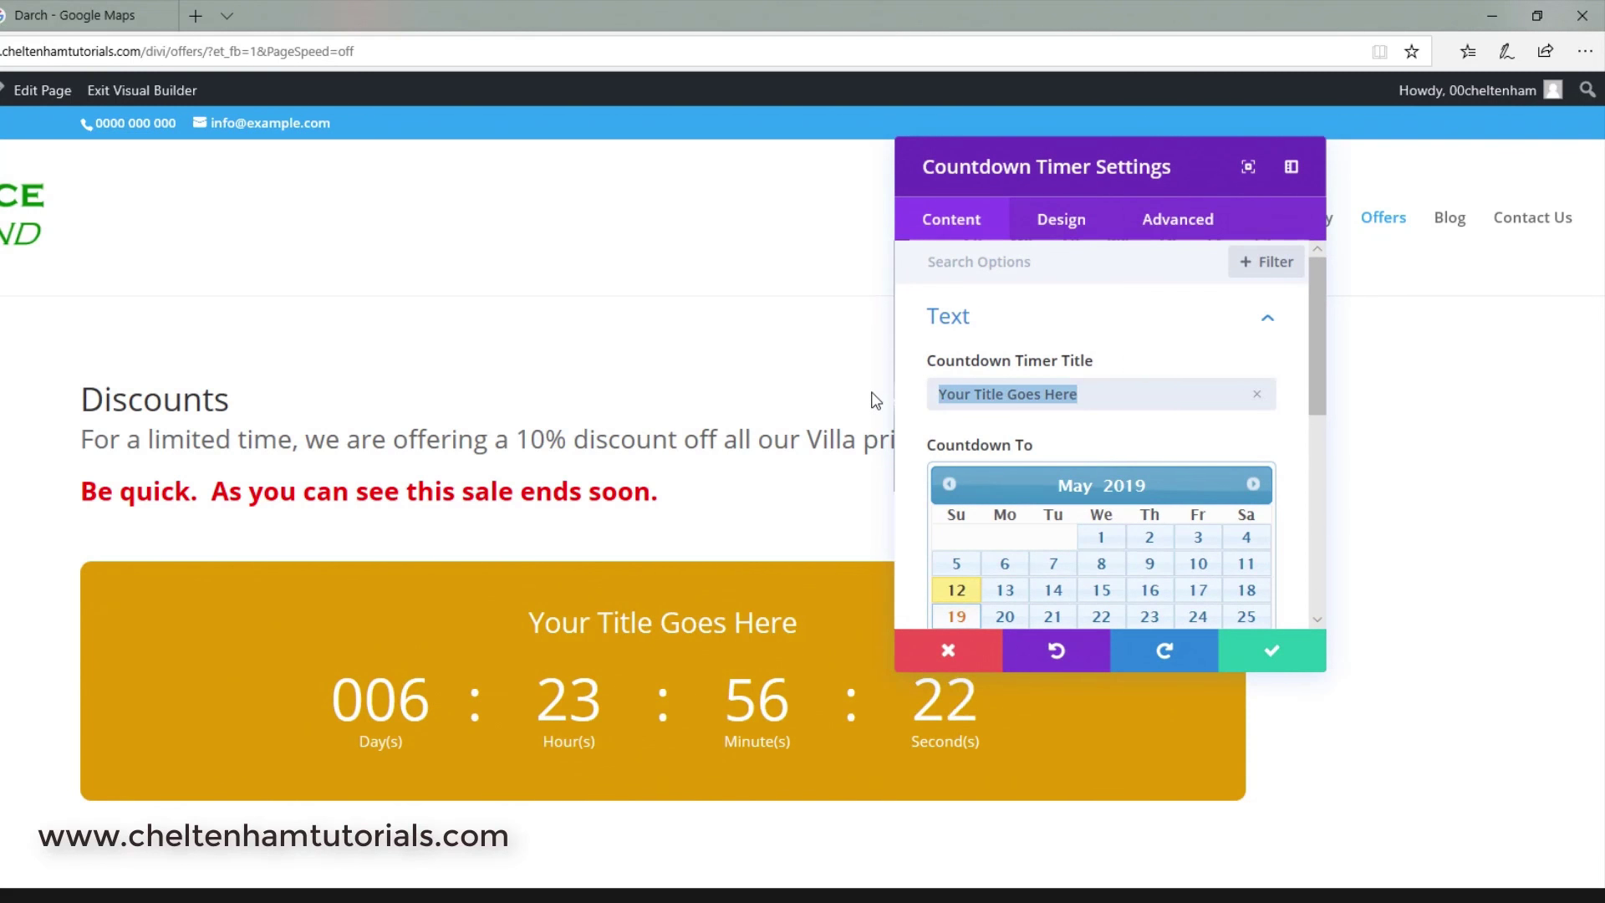
{"action": "type", "text": "O"}
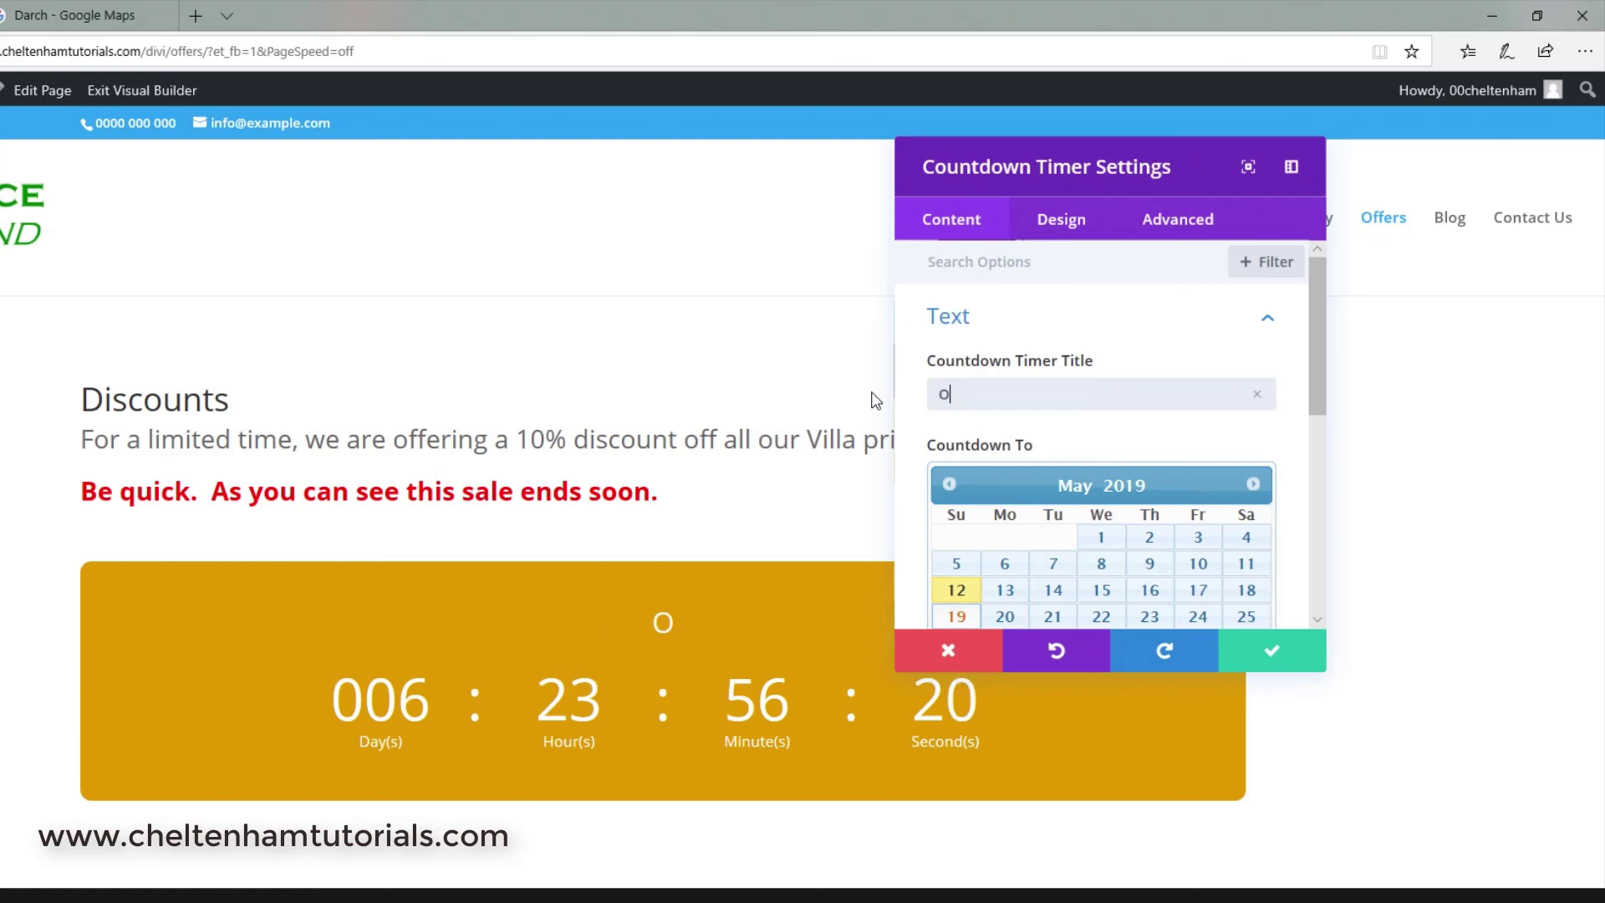
{"action": "type", "text": "ffer ENd"}
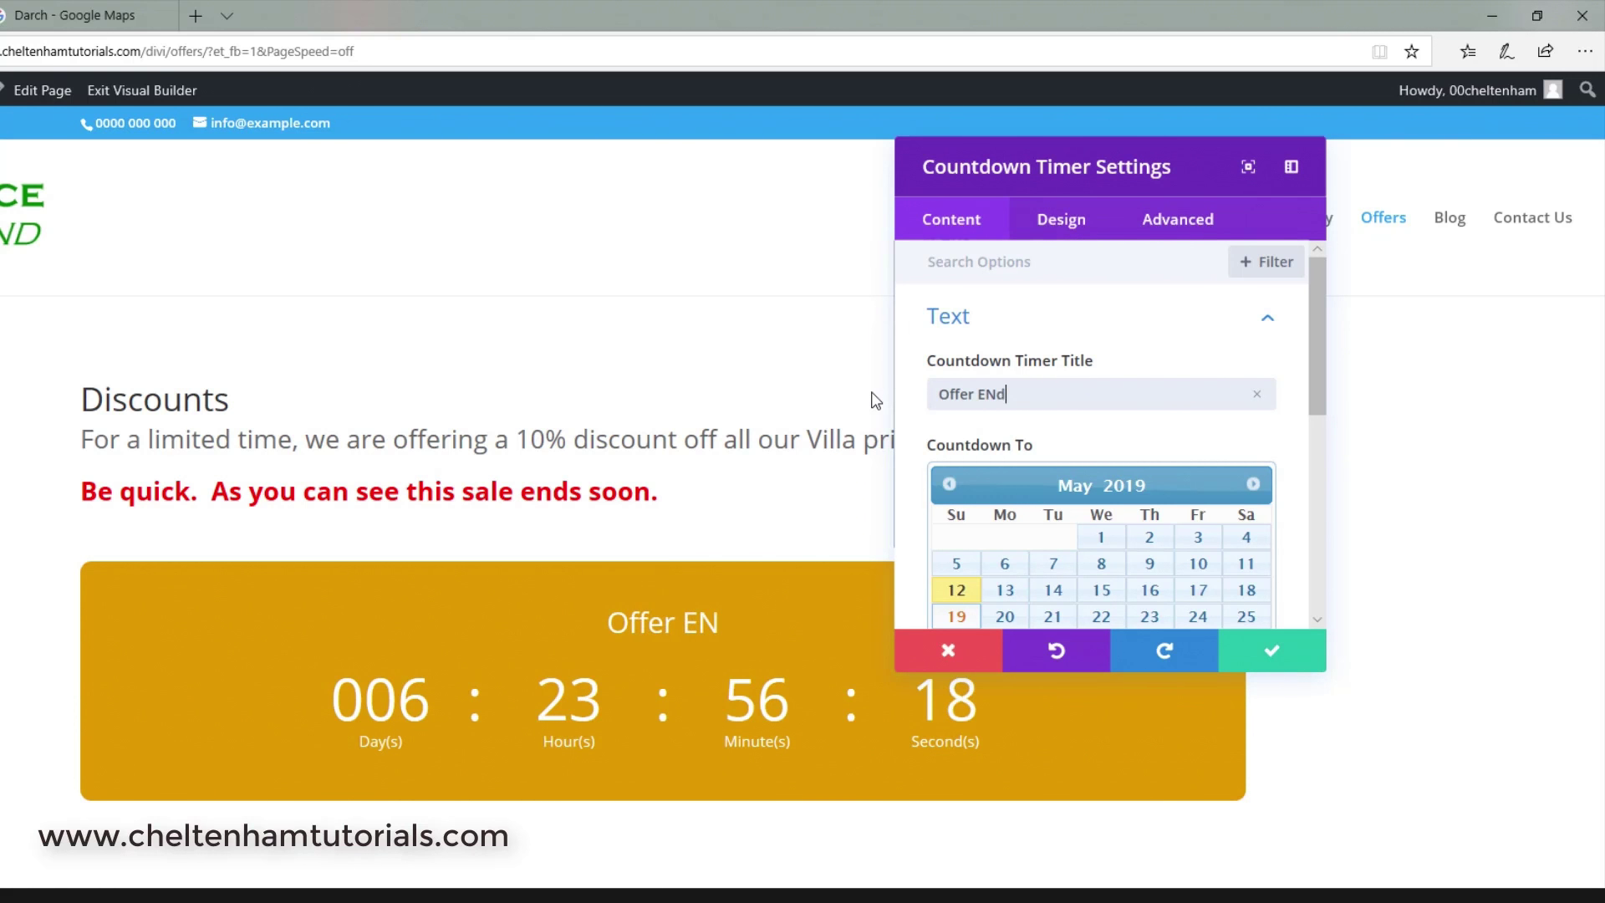
{"action": "type", "text": "s Soon"}
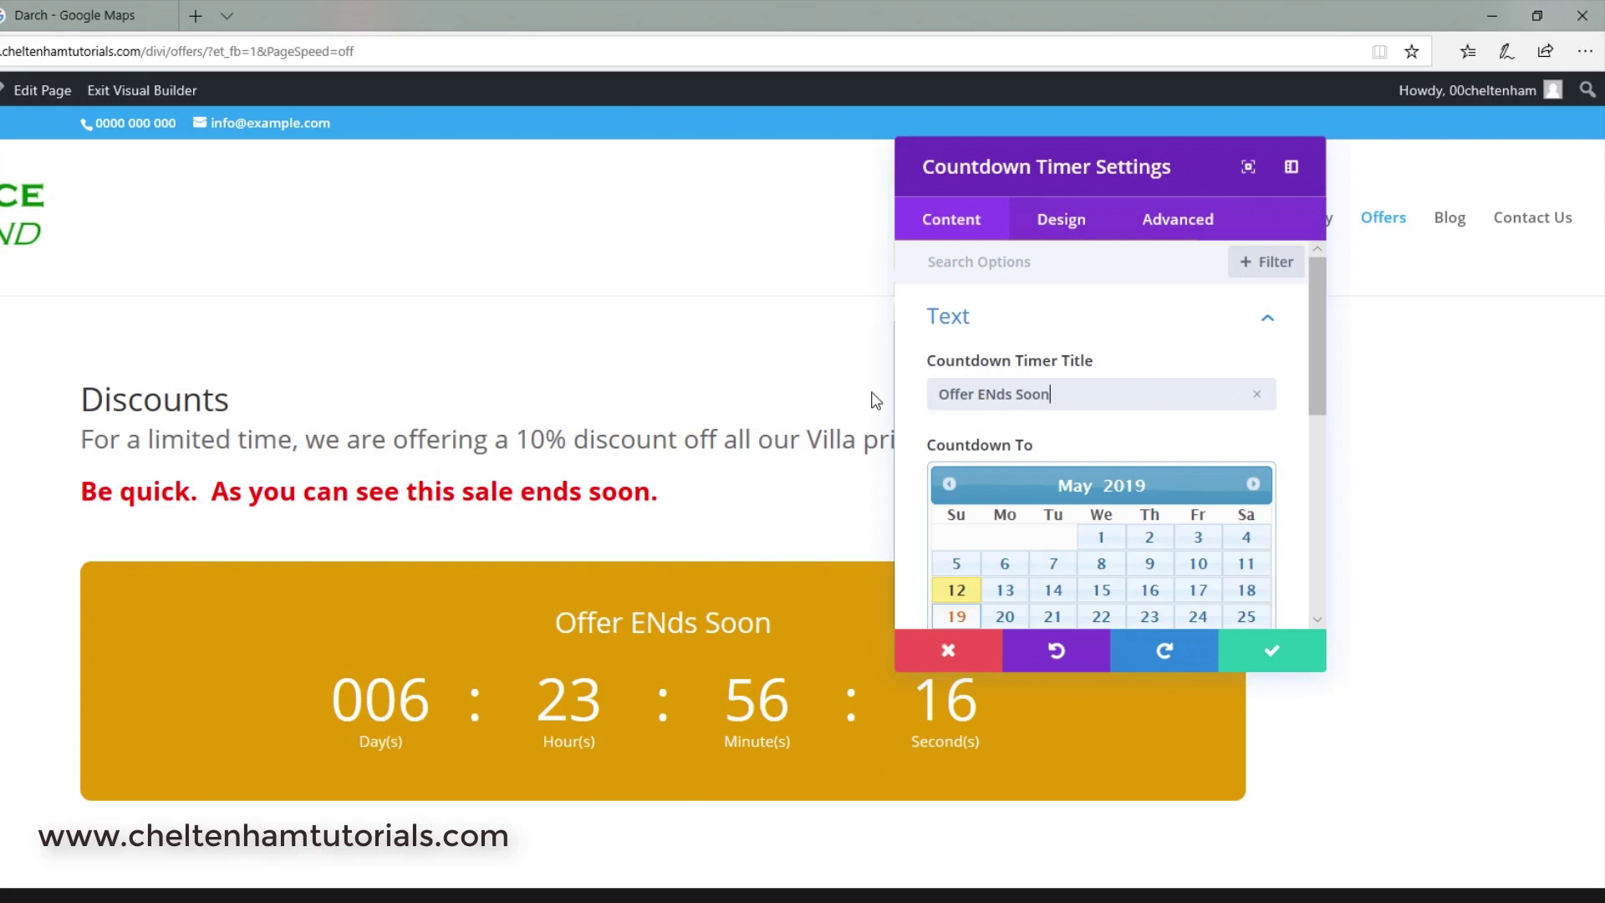
{"action": "left_click", "coordinate": [996, 392]}
{"action": "key", "text": "BackSpace"}
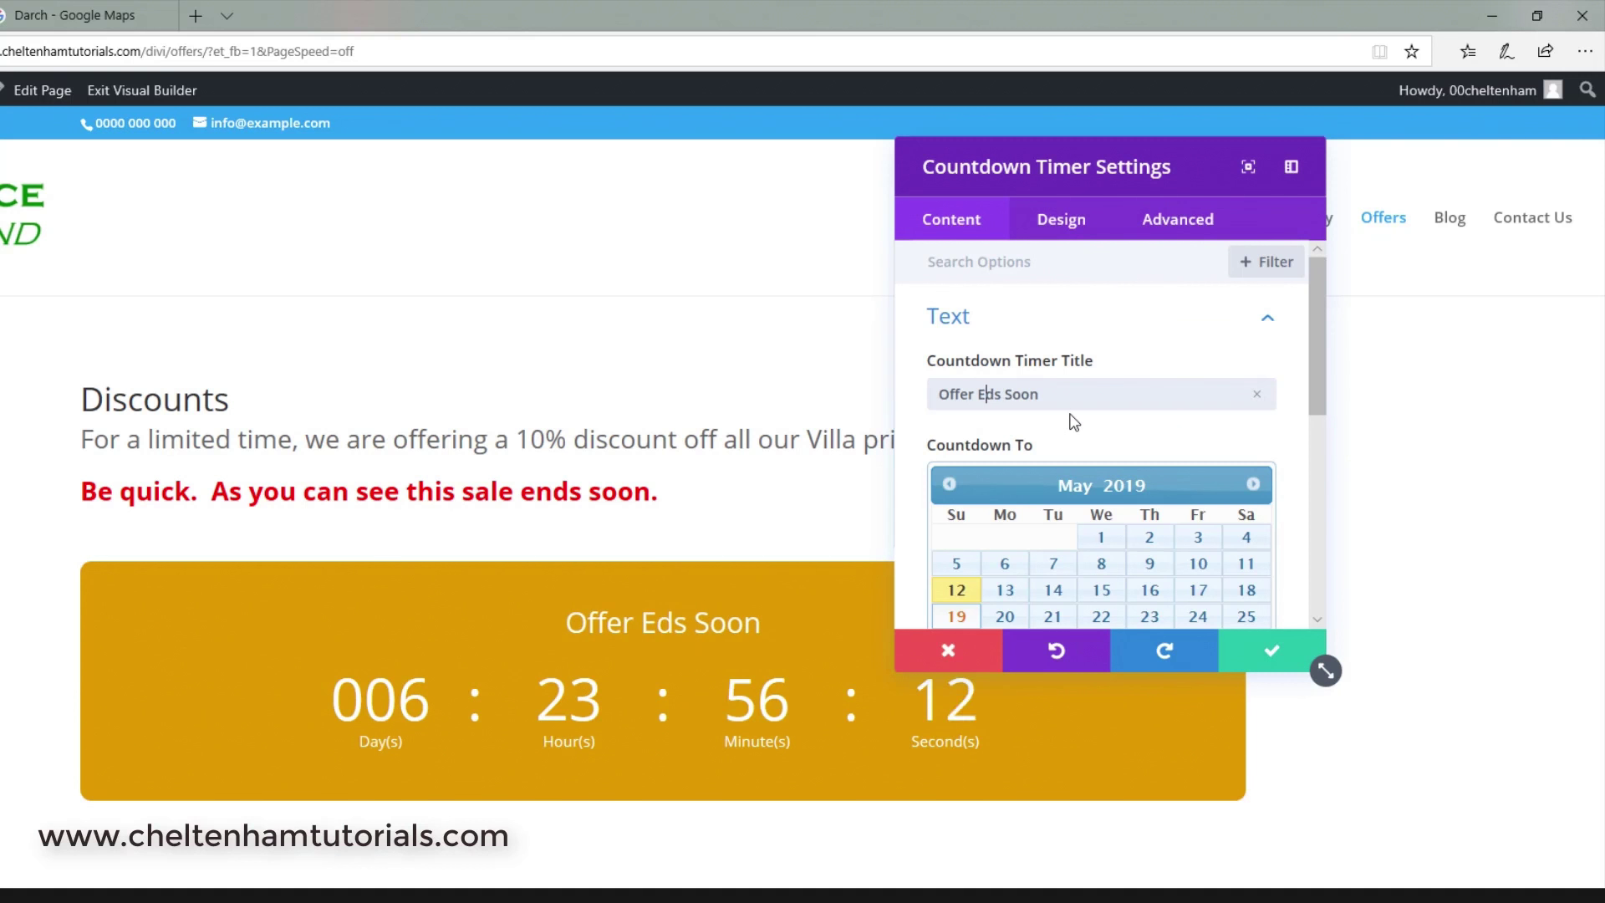
{"action": "type", "text": "n"}
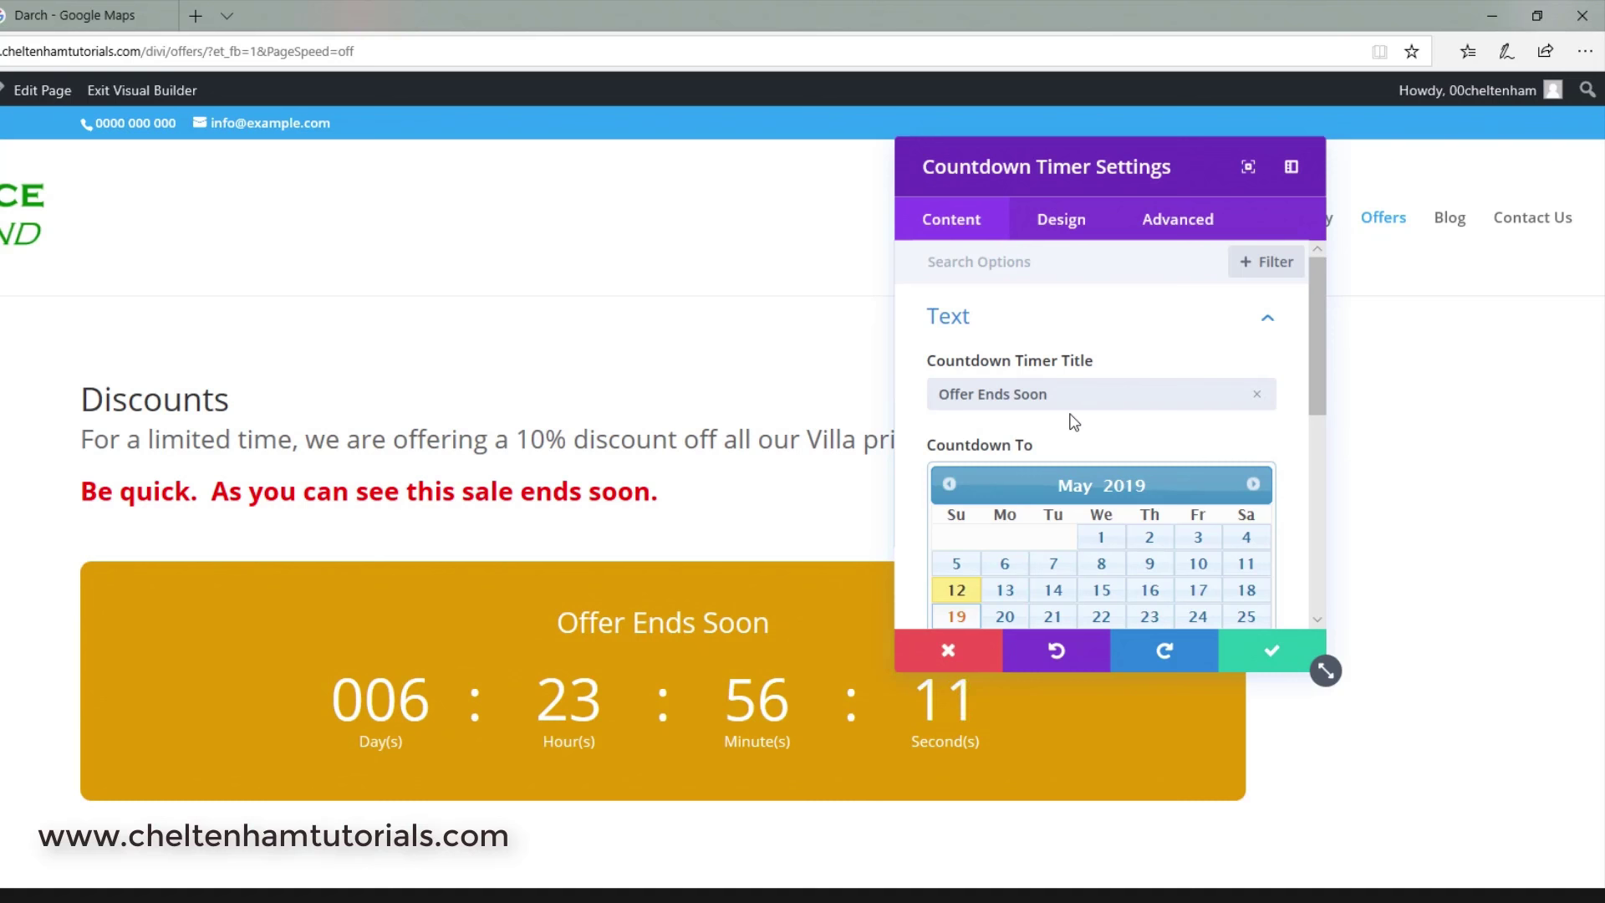
{"action": "left_click", "coordinate": [1272, 651]}
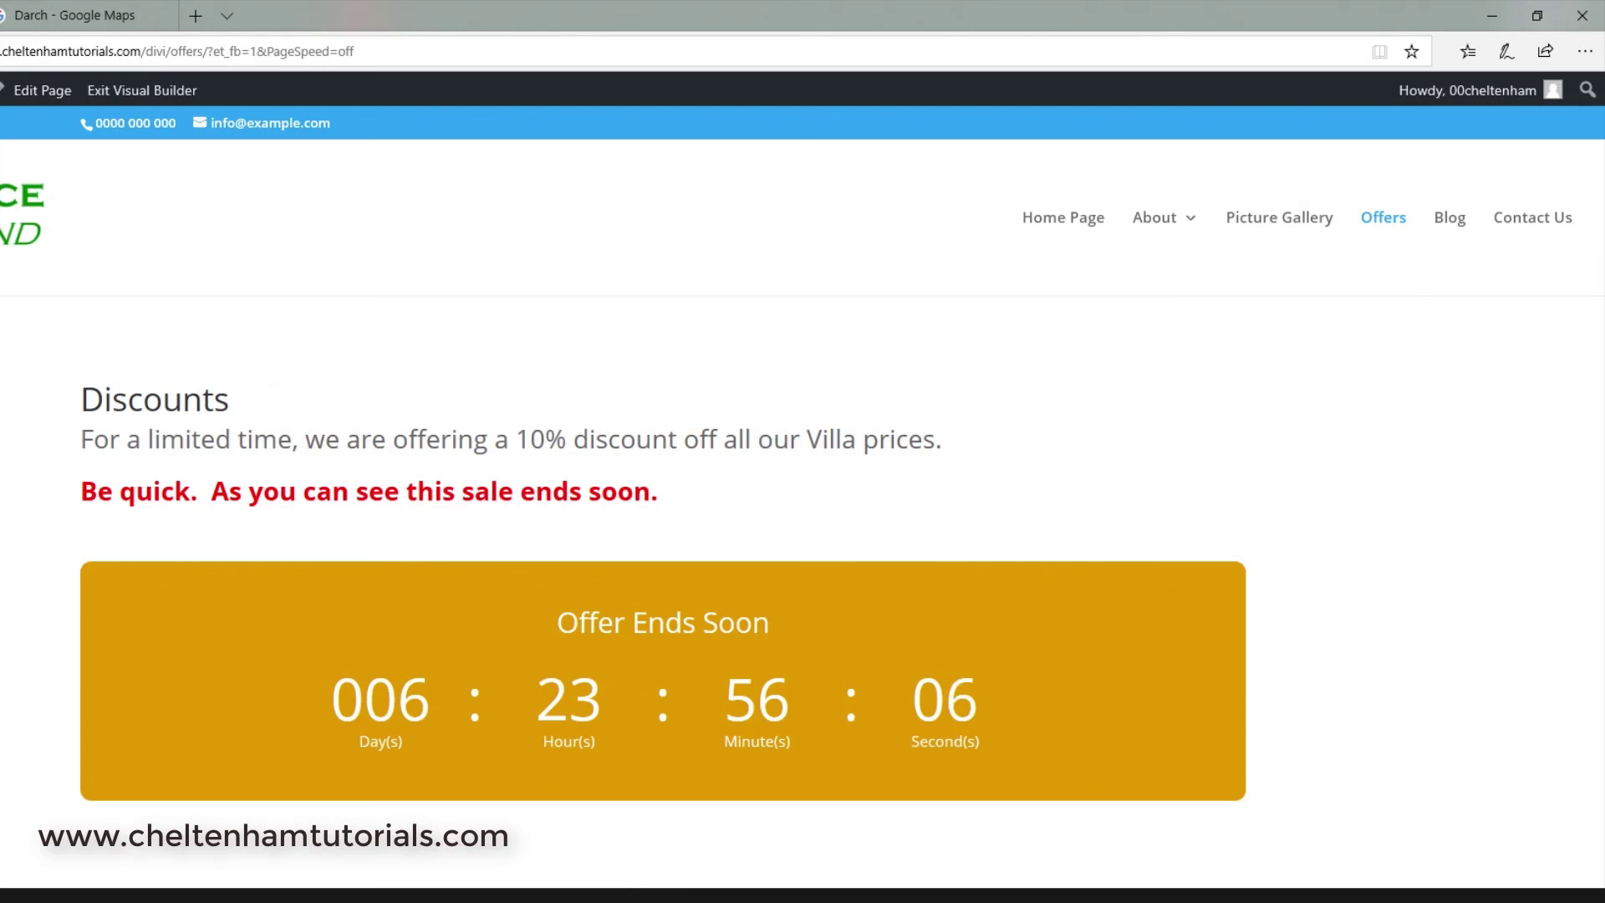
{"action": "left_click", "coordinate": [138, 92]}
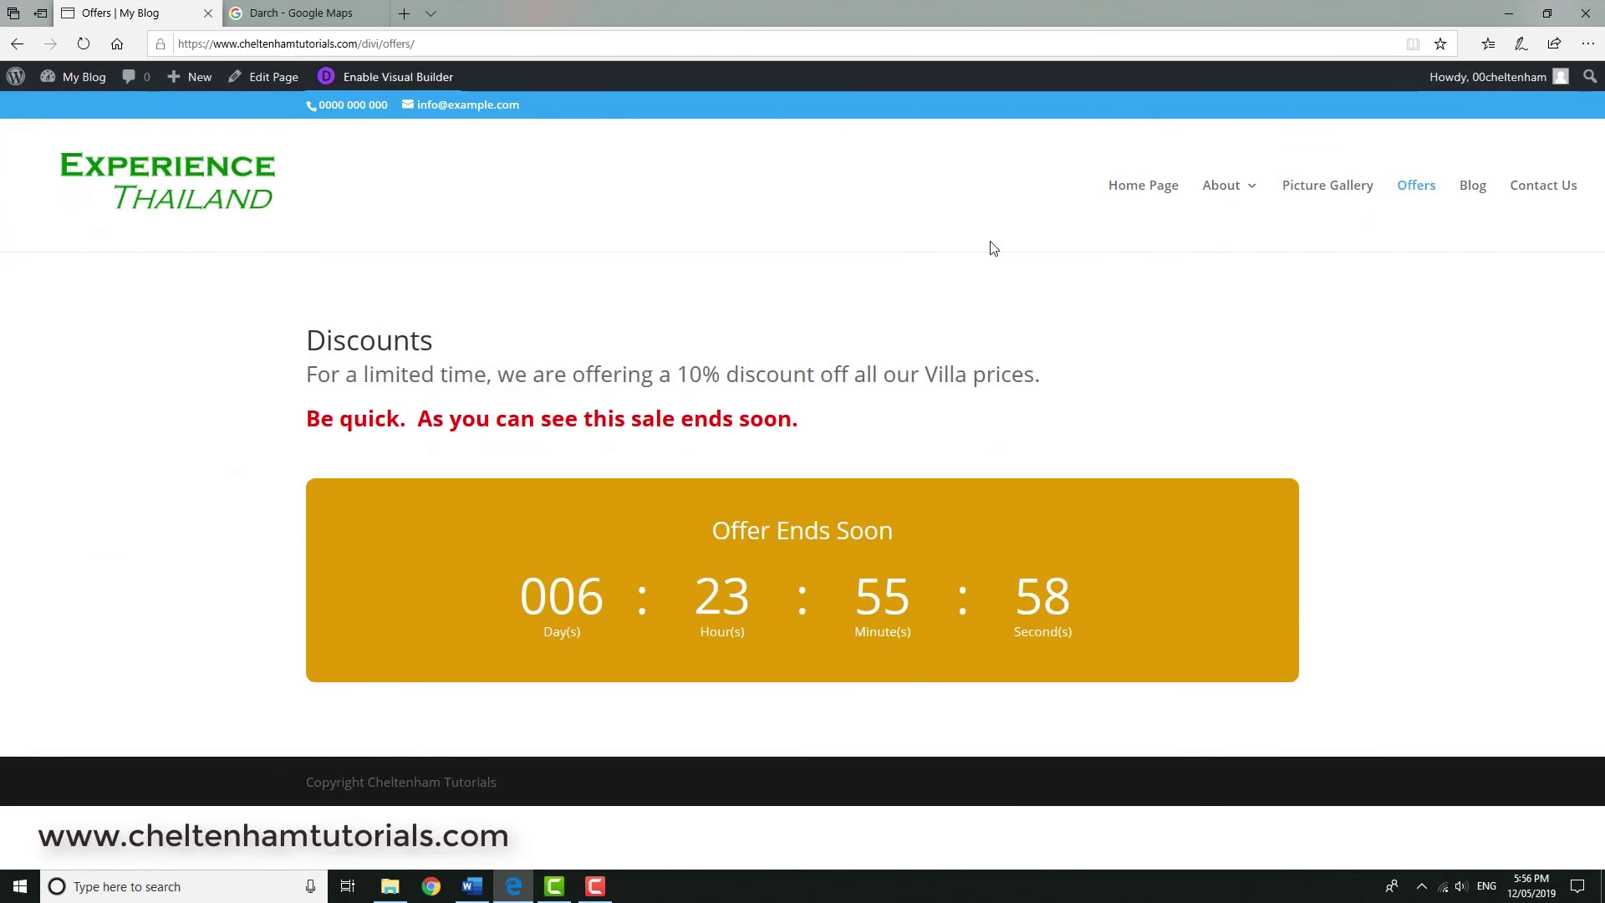